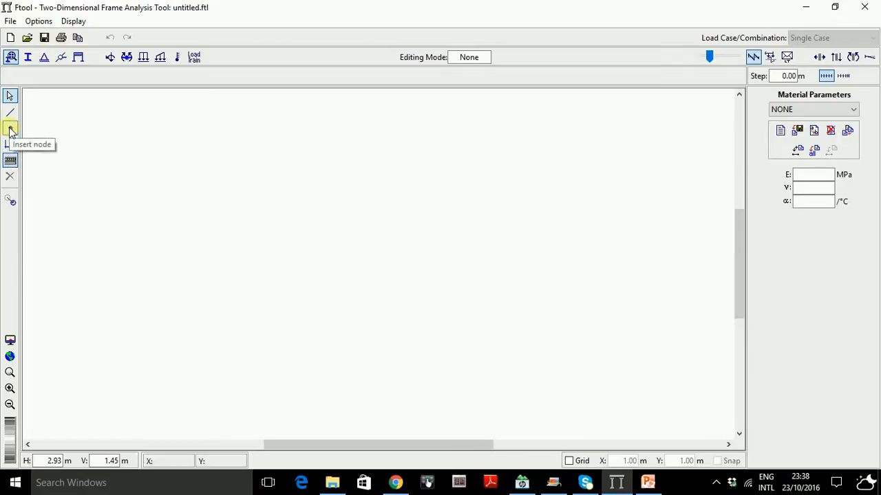
Step: Insert a node at the origin with coordinates X 0 m and Y 0 m
click(10, 129)
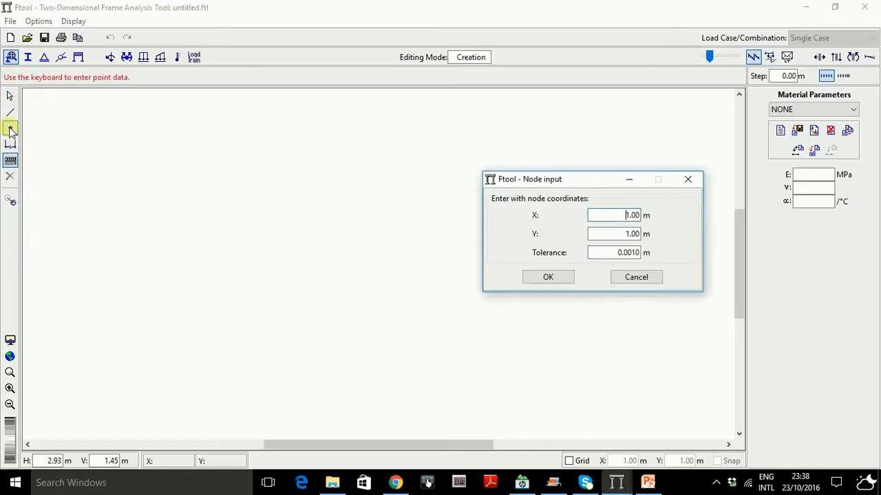
drag(609, 215, 696, 212)
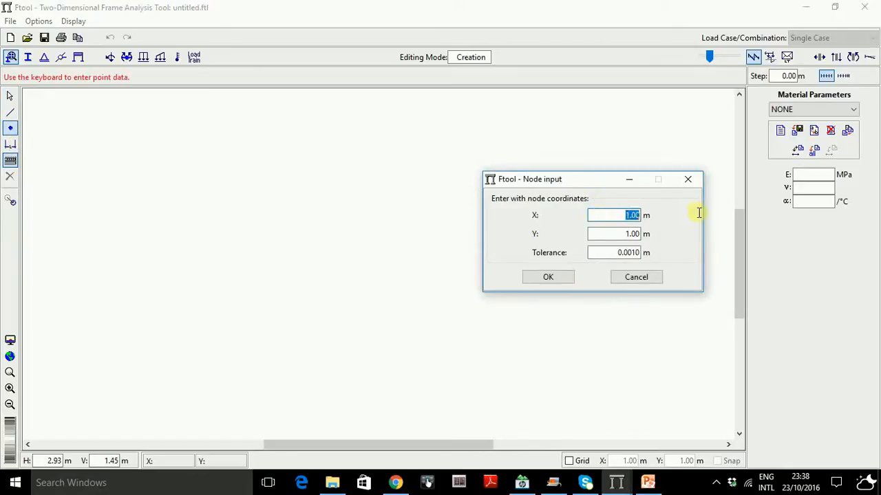
text(0)
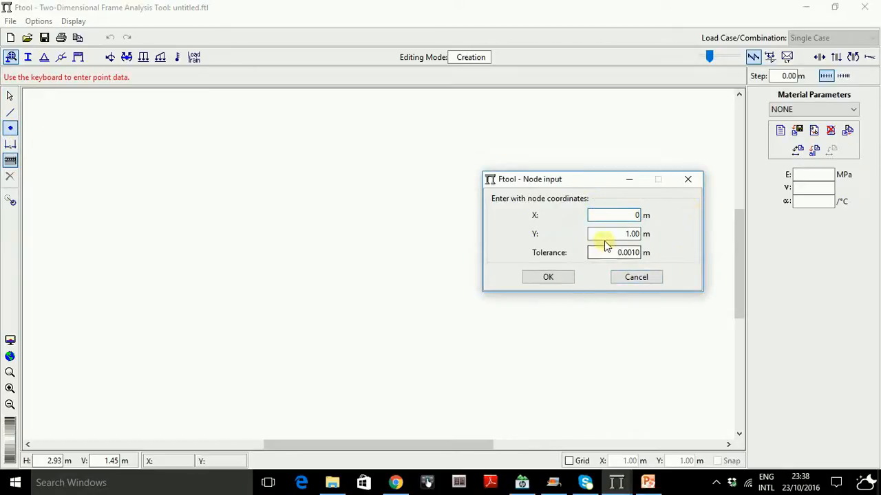
drag(609, 234, 643, 232)
text(0)
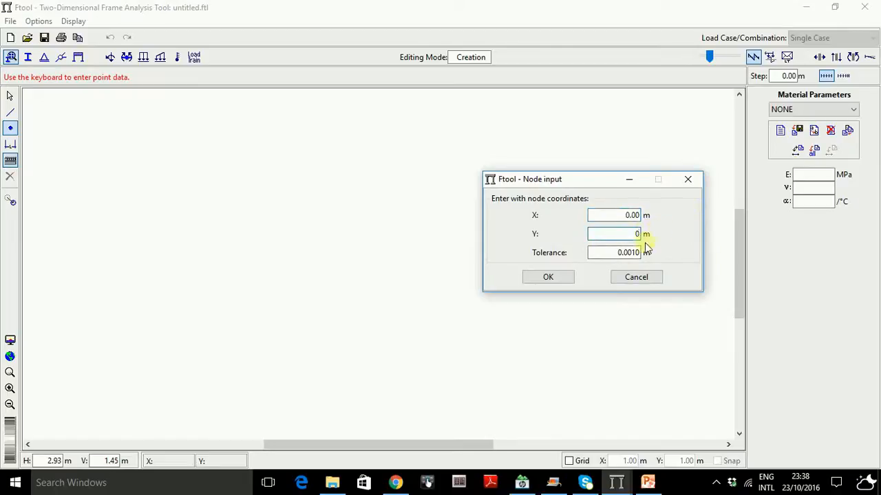
click(563, 279)
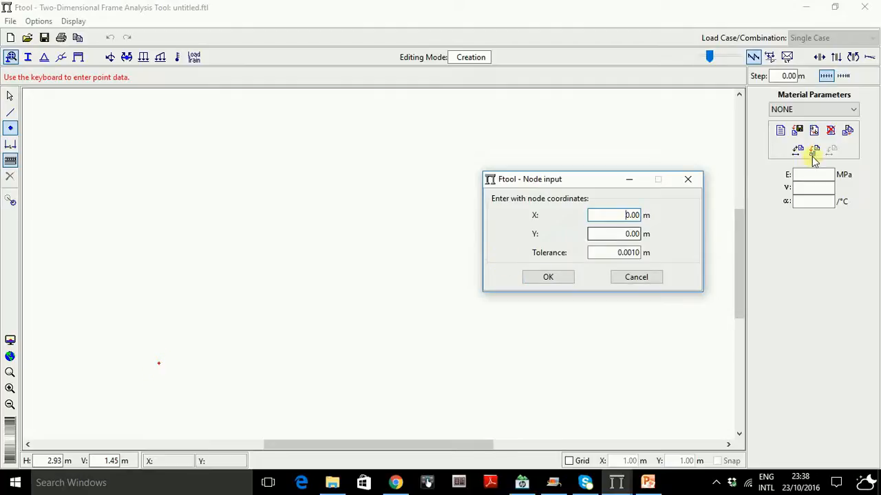
Step: Insert two more base nodes at coordinates (1, 0) m and (2, 0) m
double_click(627, 214)
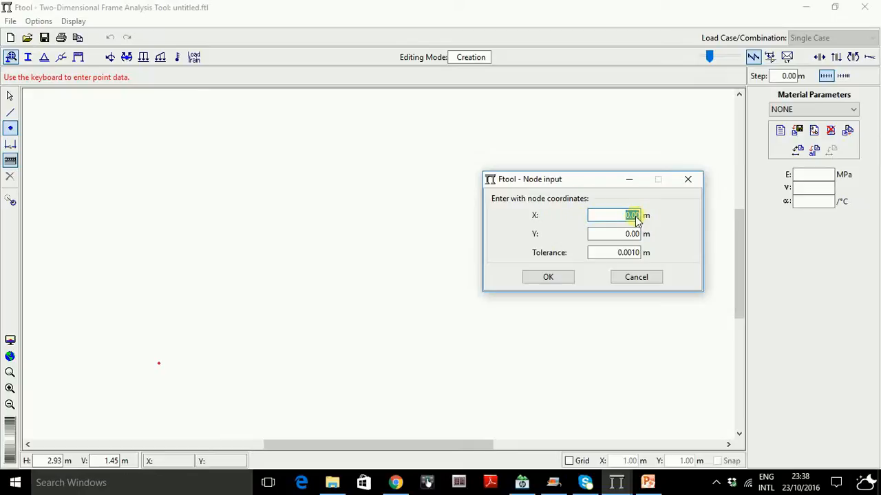
text(1)
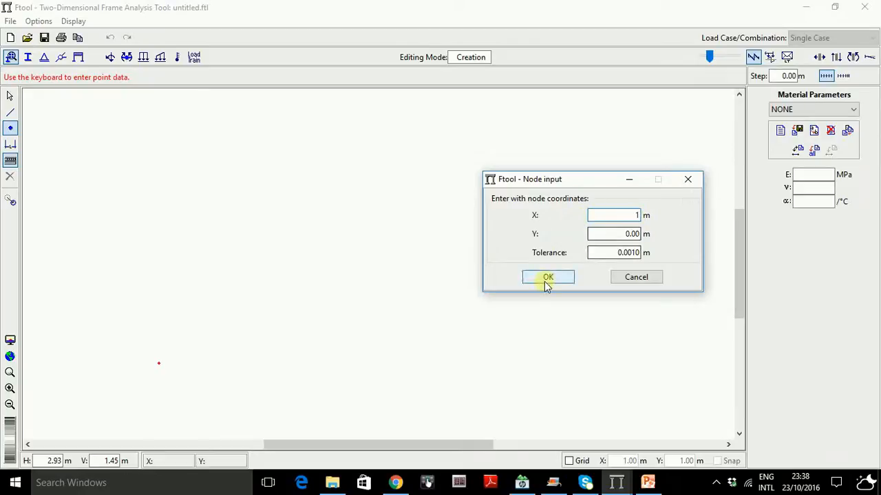
click(546, 283)
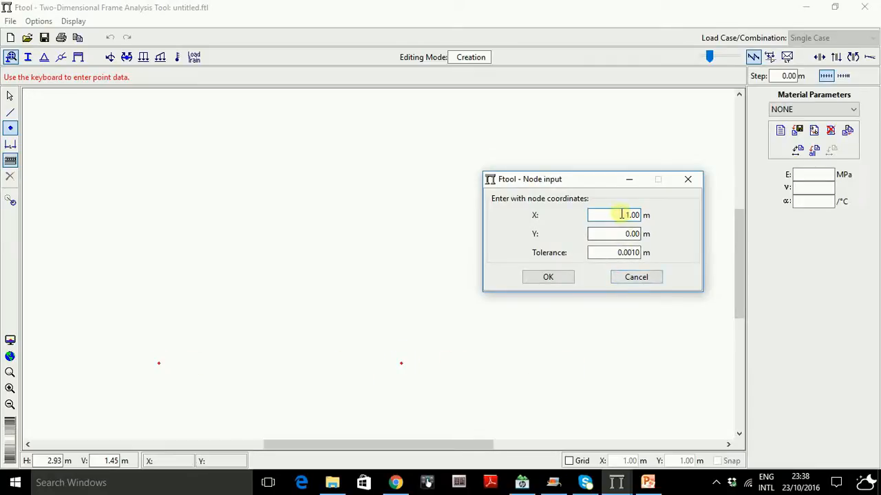
drag(621, 215, 649, 218)
text(2)
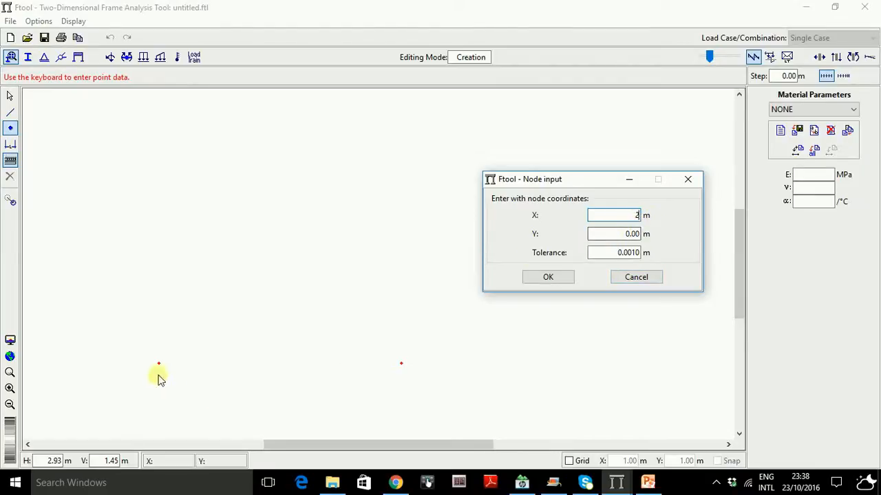
click(623, 236)
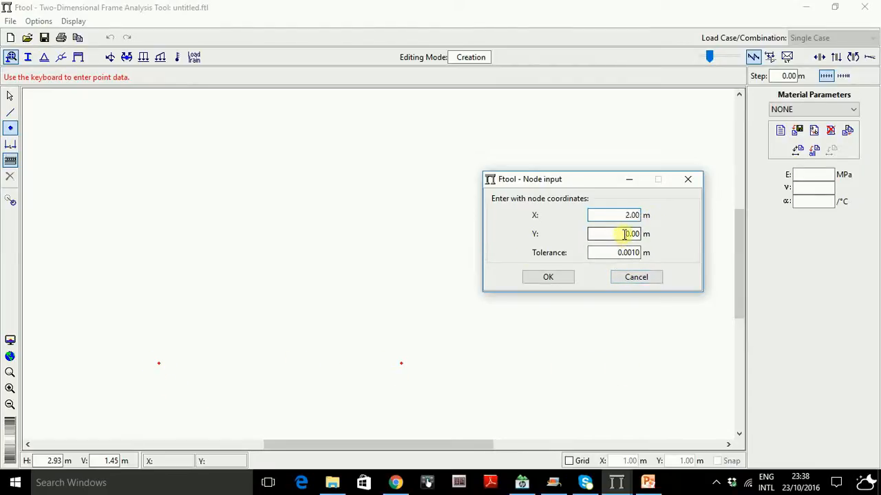
click(556, 279)
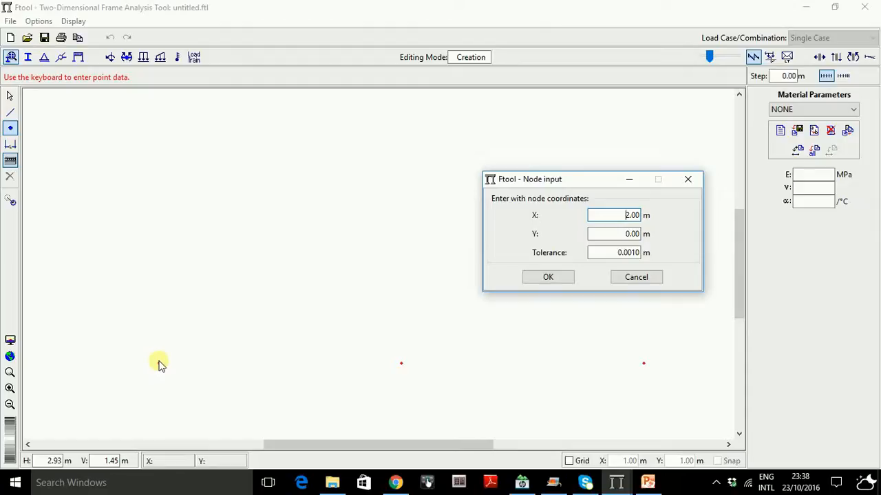
Step: Insert the apex node at X 1 m, Y 1 m and finish entering nodes
drag(593, 181, 179, 116)
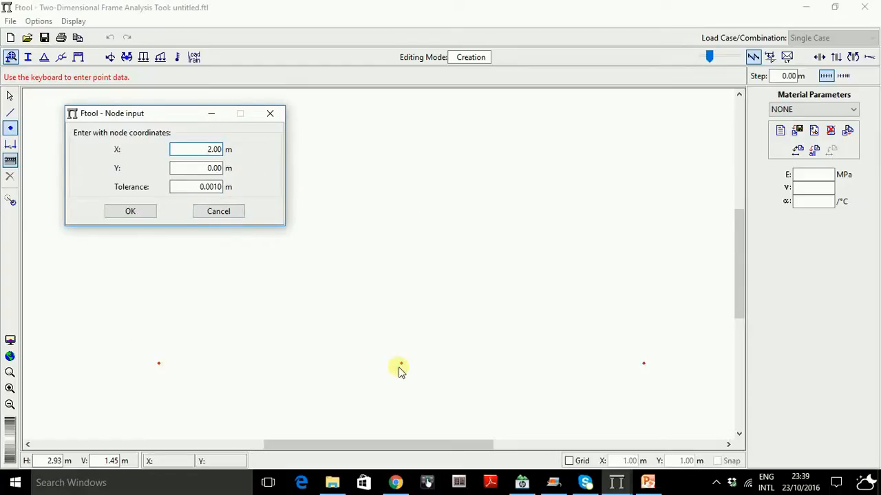
double_click(215, 150)
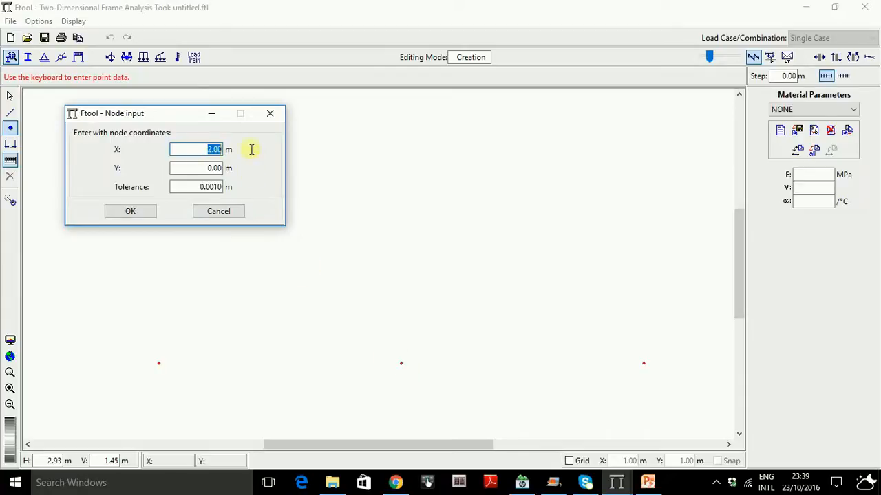
text(1)
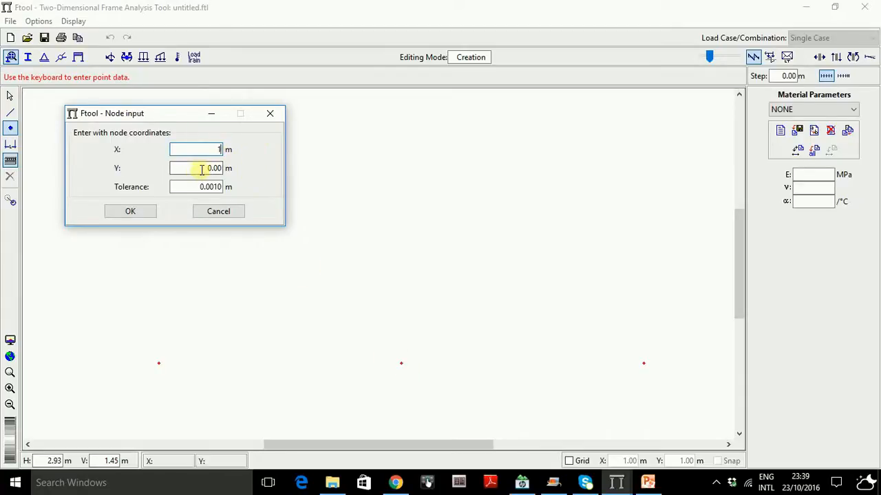
drag(200, 168, 227, 169)
text(1)
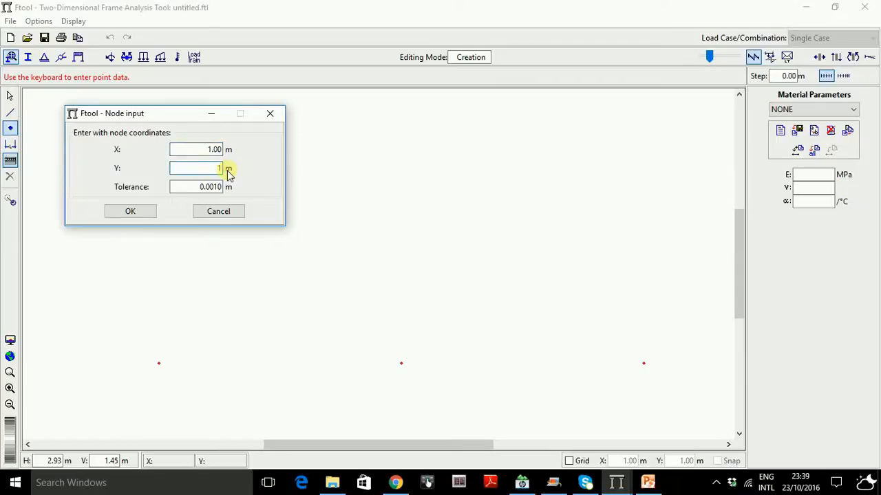
click(151, 214)
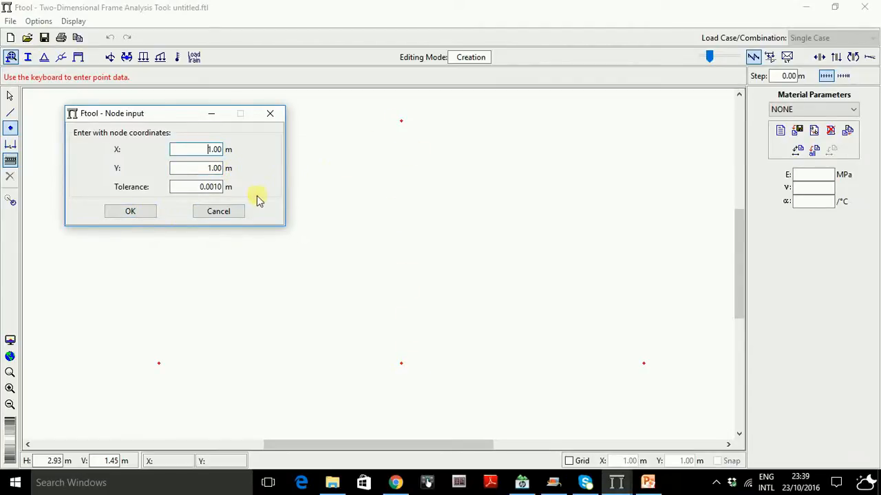
click(223, 214)
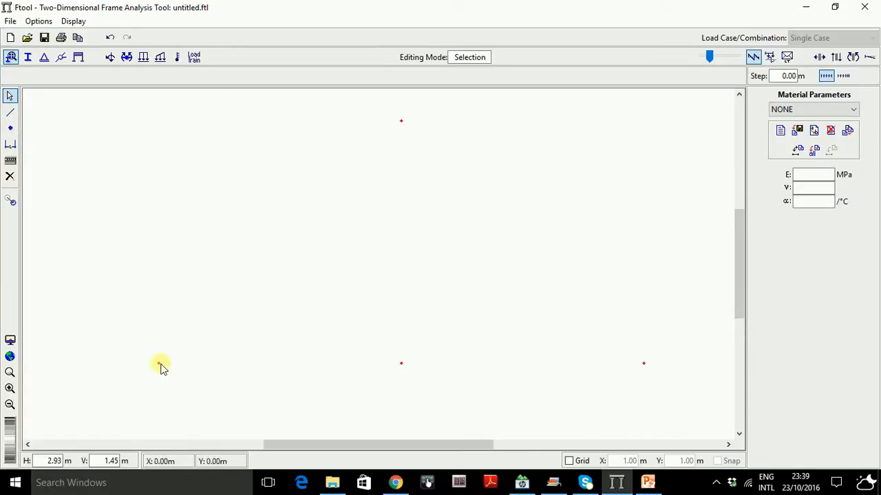
Step: Draw the two inclined members joining the nodes at (0, 0) and (2, 0) to the apex node
click(10, 113)
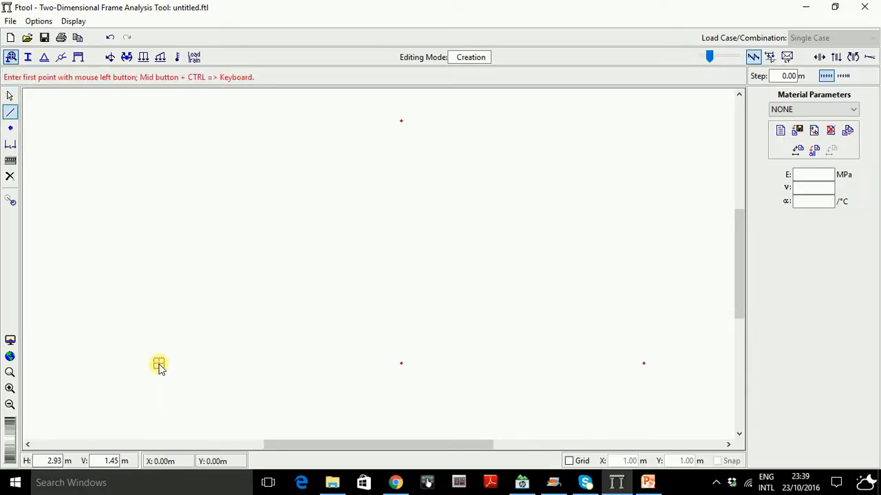
click(159, 364)
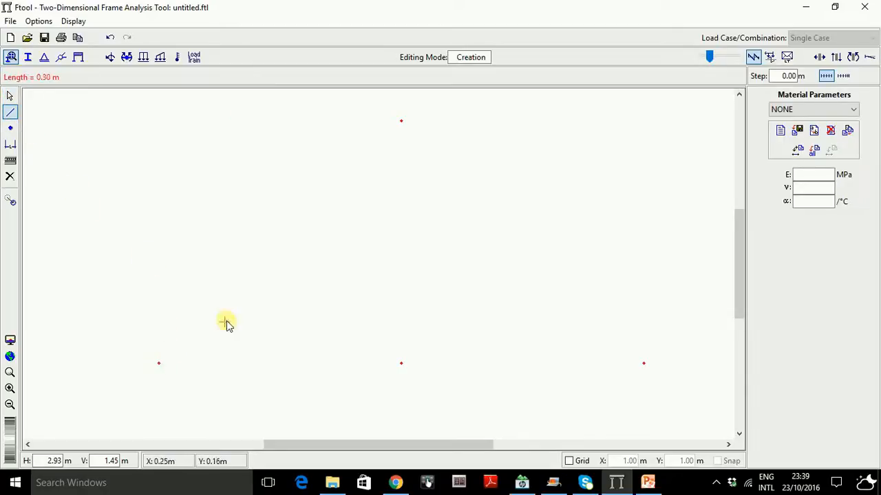
click(400, 122)
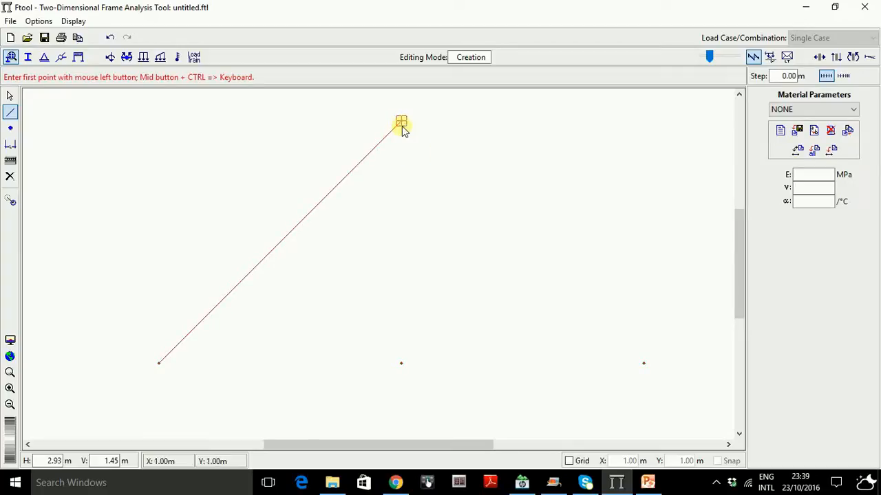
click(400, 122)
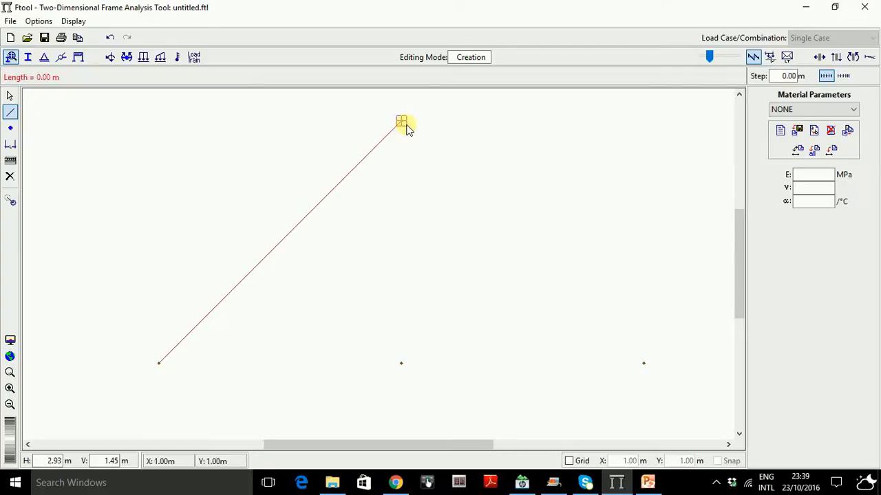
click(643, 364)
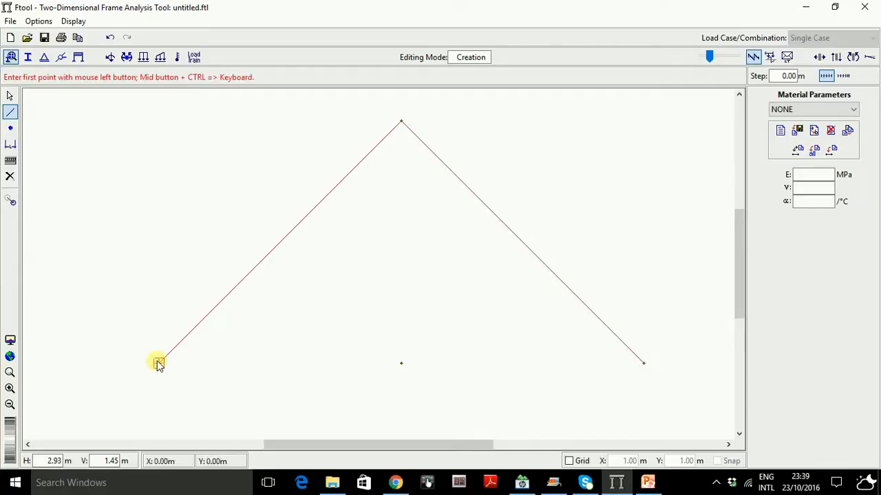
Step: Draw the two horizontal bottom members from (0, 0) to (1, 0) and from (1, 0) to (2, 0)
click(159, 363)
click(401, 363)
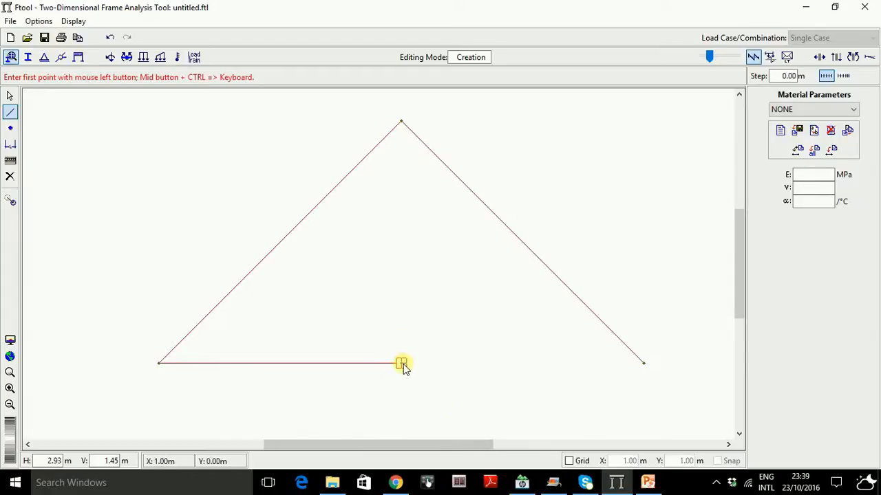
click(401, 363)
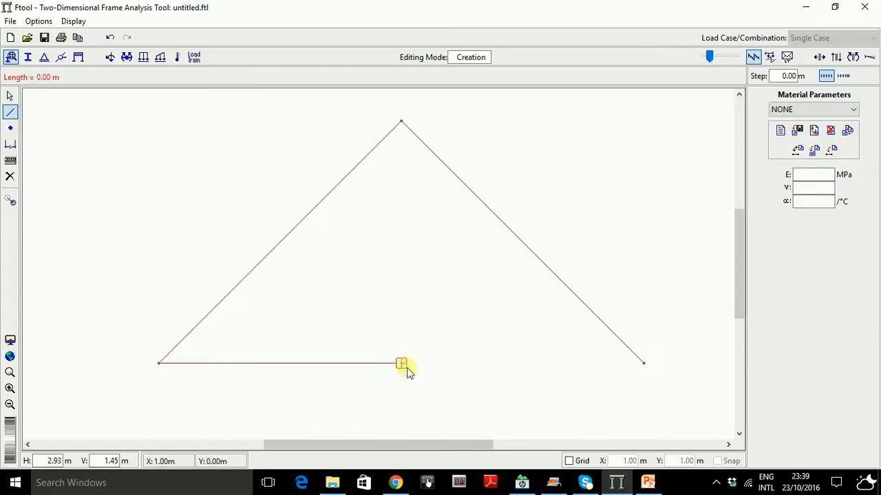
click(643, 363)
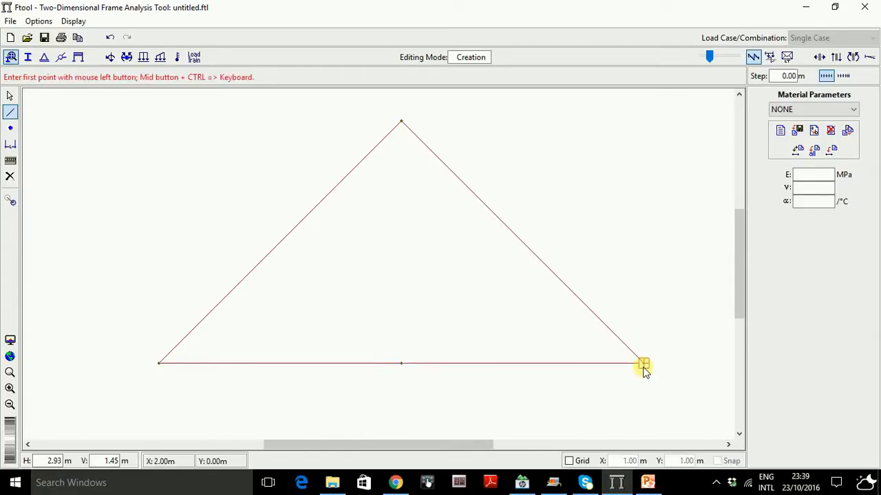
Step: Draw the vertical member from the middle base node to the apex and return to selection mode
click(401, 363)
click(401, 122)
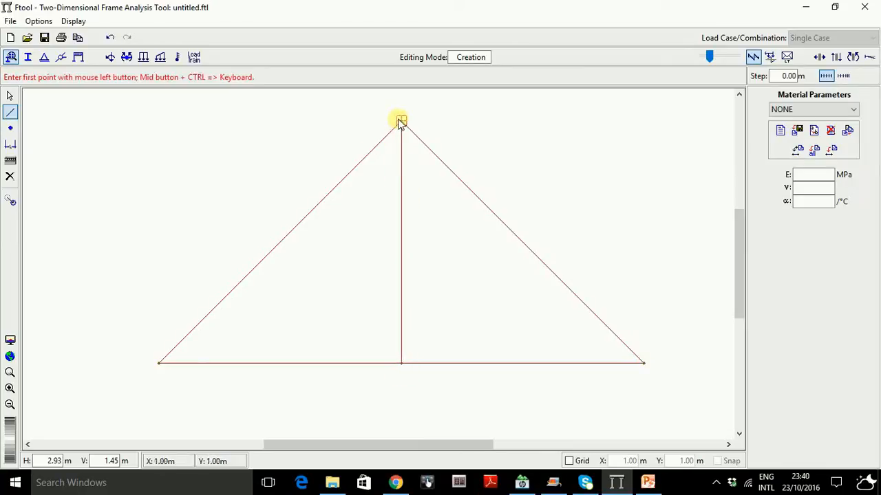
click(9, 96)
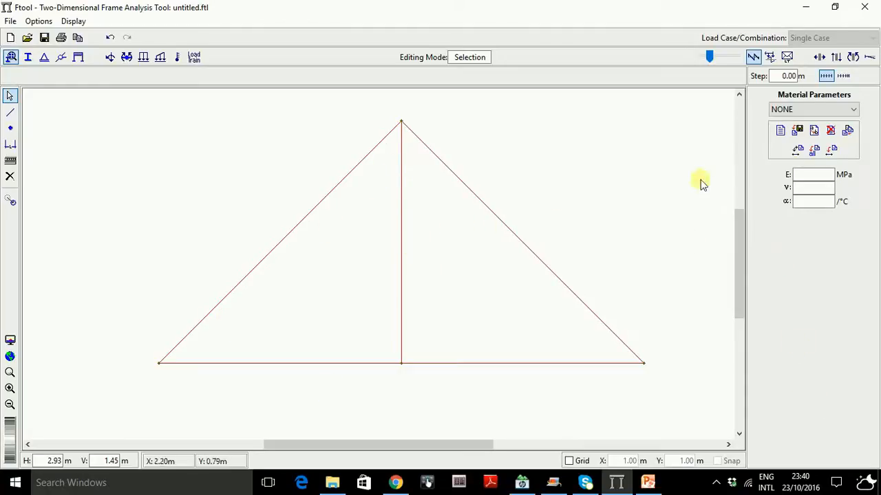
Step: Apply a pinned support to the node at (0, 0), with X and Y displacements fixed and Z rotation free
click(44, 58)
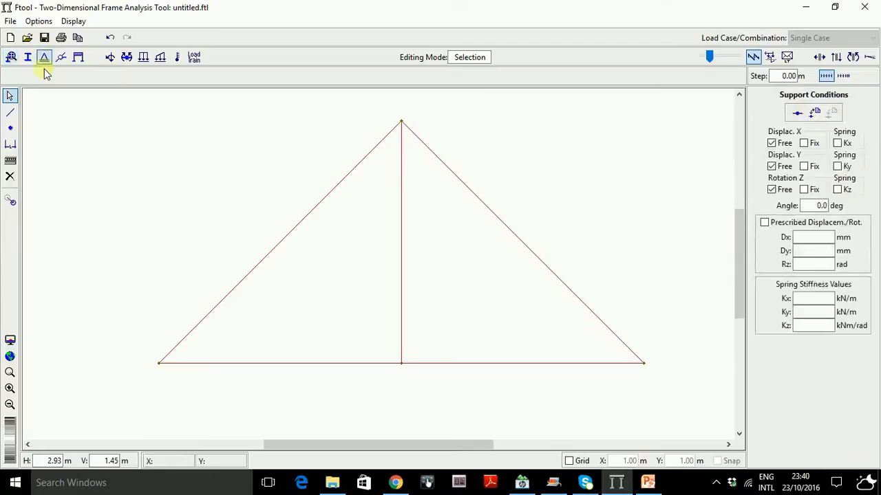
click(158, 364)
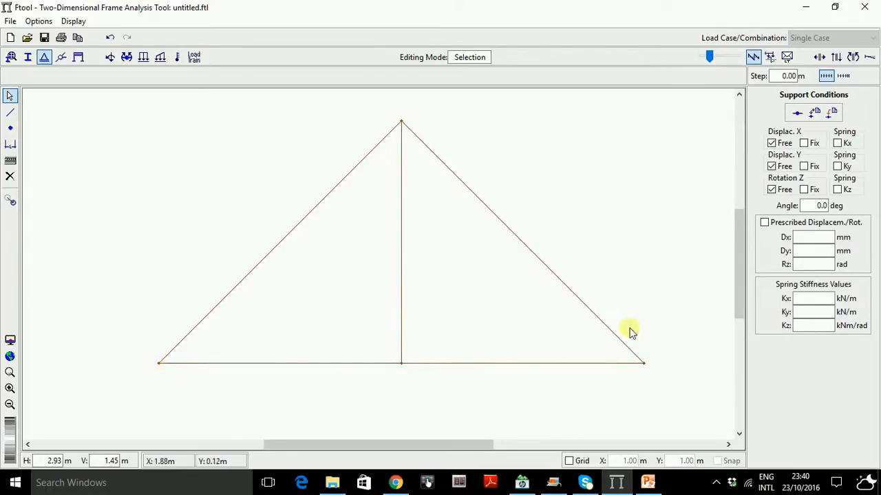
click(805, 143)
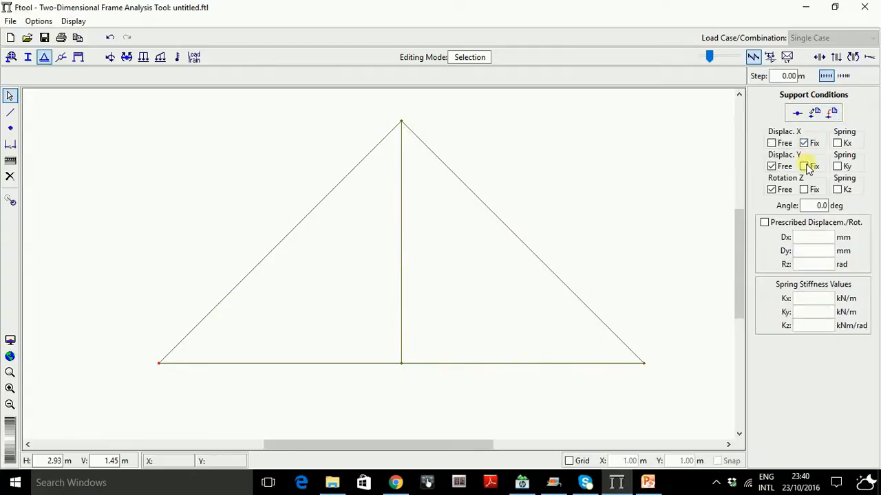
click(805, 166)
click(829, 117)
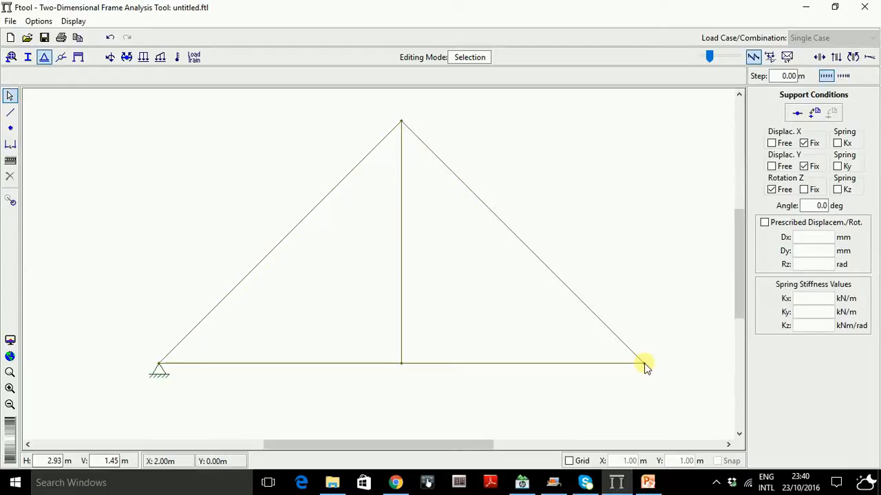
Step: Apply a roller support to the node at (2, 0), with X displacement free and Y displacement fixed
click(804, 165)
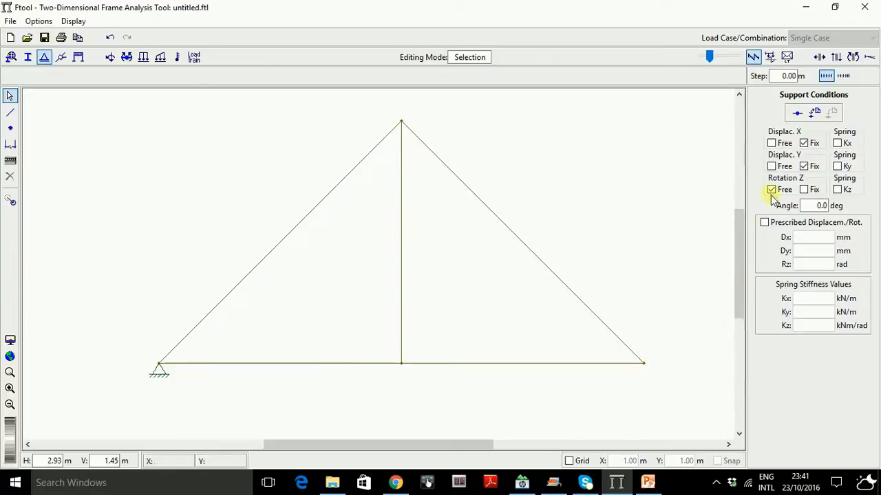
click(771, 143)
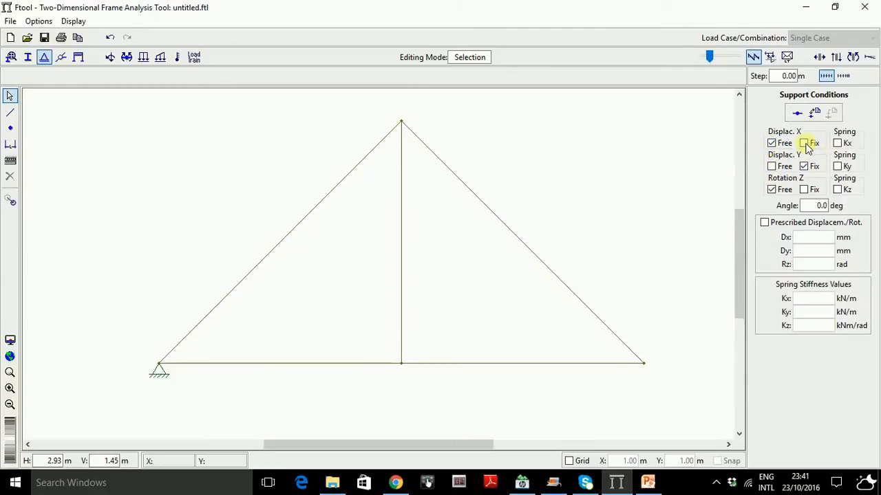
click(643, 364)
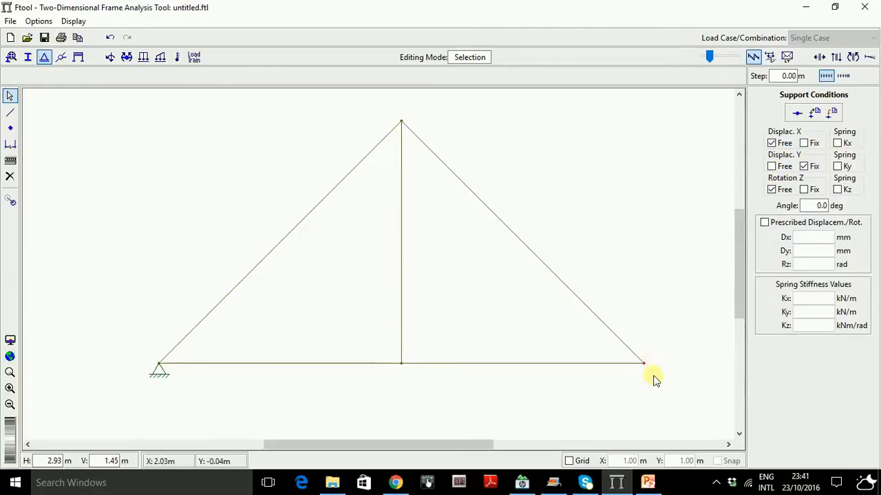
click(831, 115)
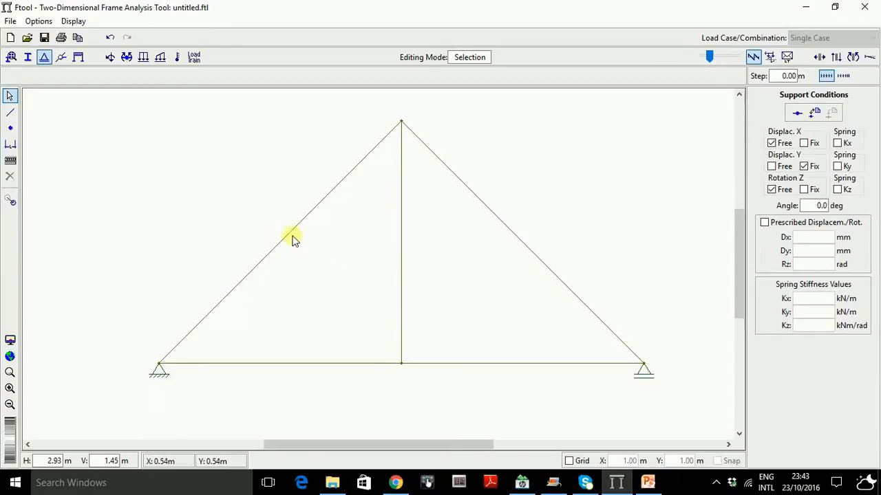
Step: Apply a full hinge configuration to all four truss nodes: the apex, both supports and the middle base node
click(62, 58)
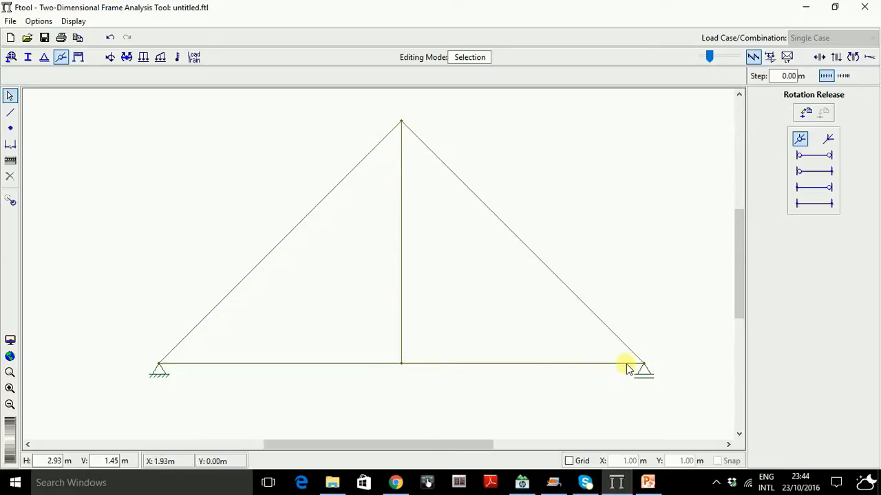
click(798, 139)
click(401, 121)
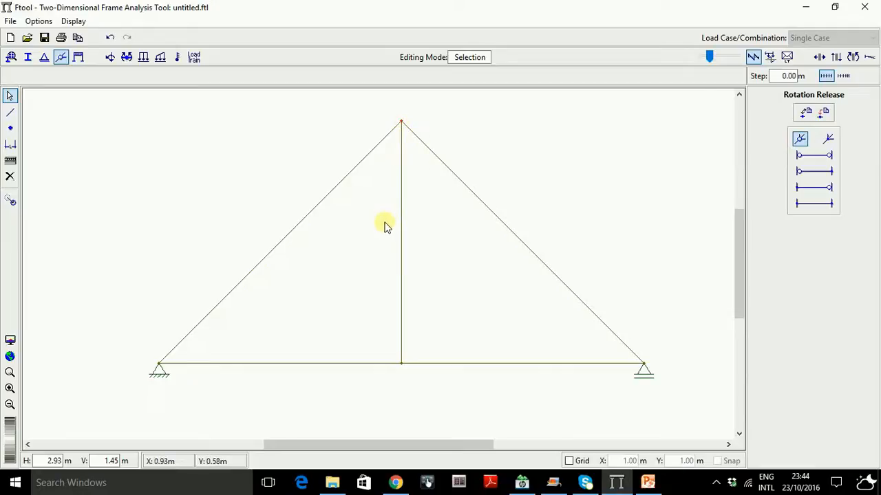
shift+click(159, 364)
shift+click(403, 367)
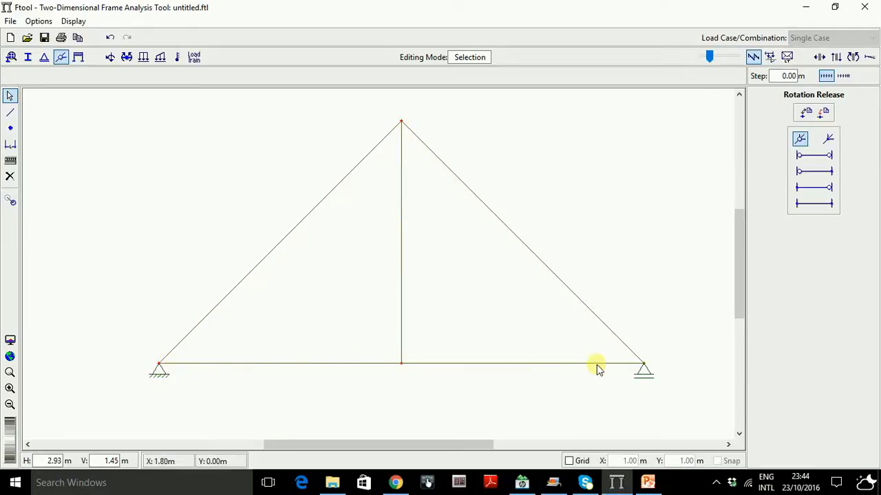
shift+click(644, 365)
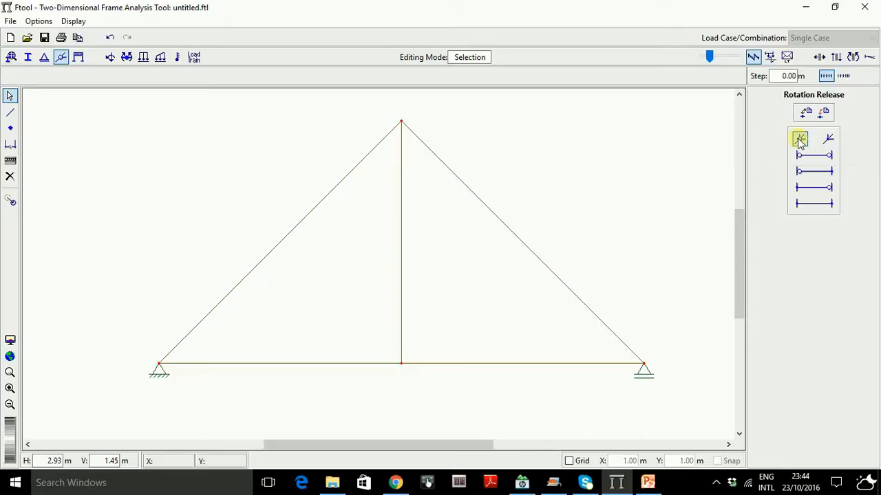
click(800, 140)
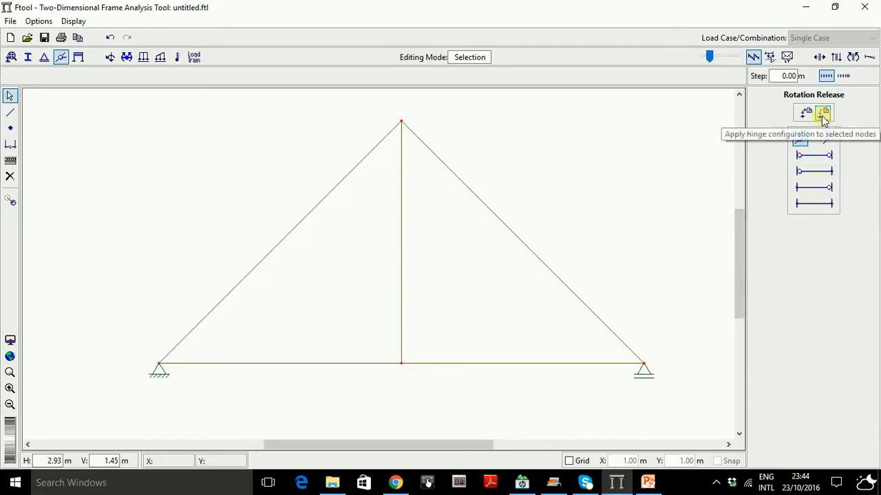
click(824, 114)
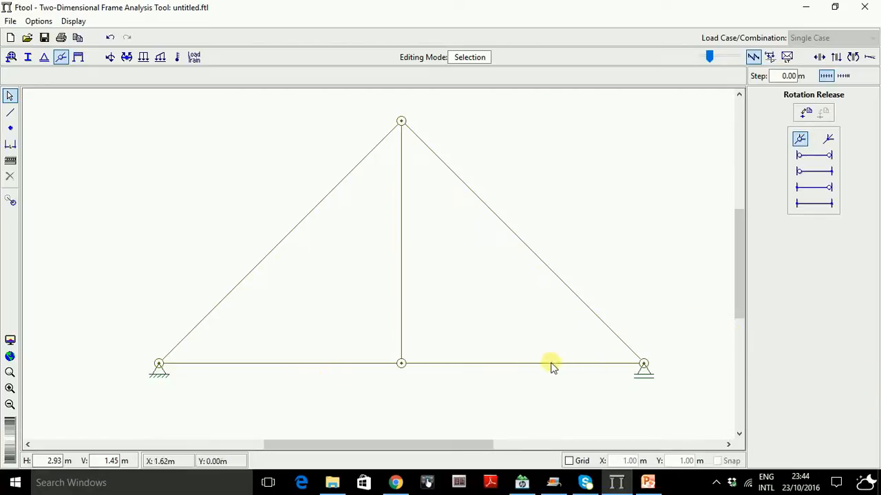
Step: Create a new nodal load labelled f1
click(111, 59)
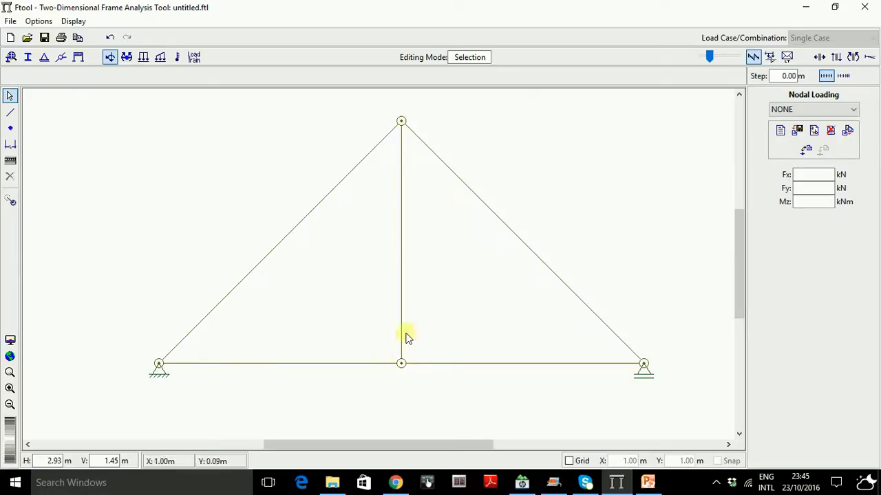
click(781, 131)
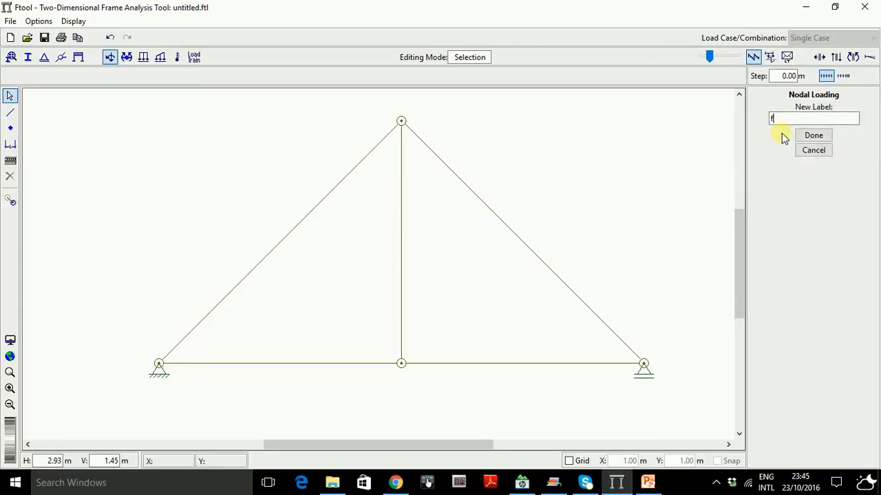
text(f1)
click(815, 134)
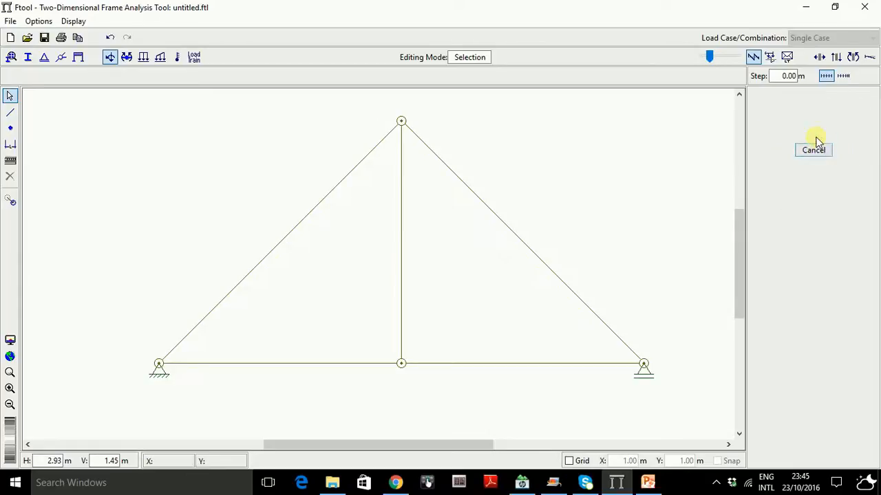
Step: Set load f1 to Fx 10 kN and Fy -5 kN and apply it to the apex node
click(401, 122)
click(822, 174)
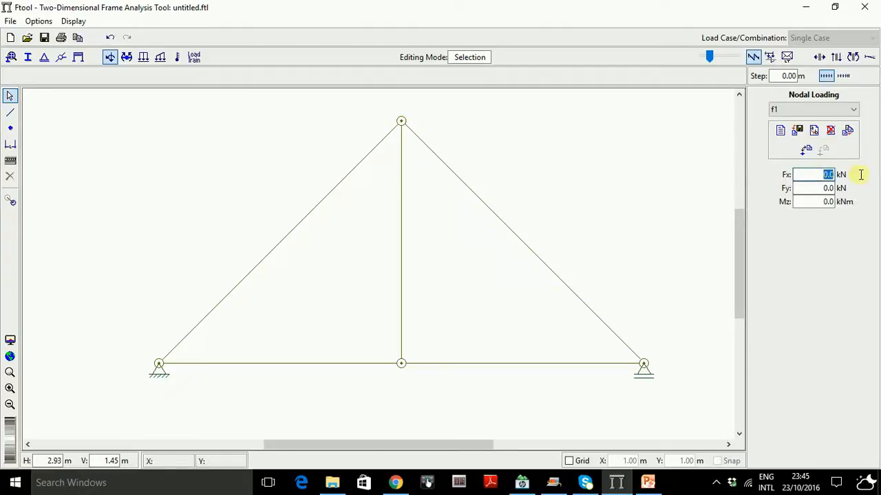
text(10)
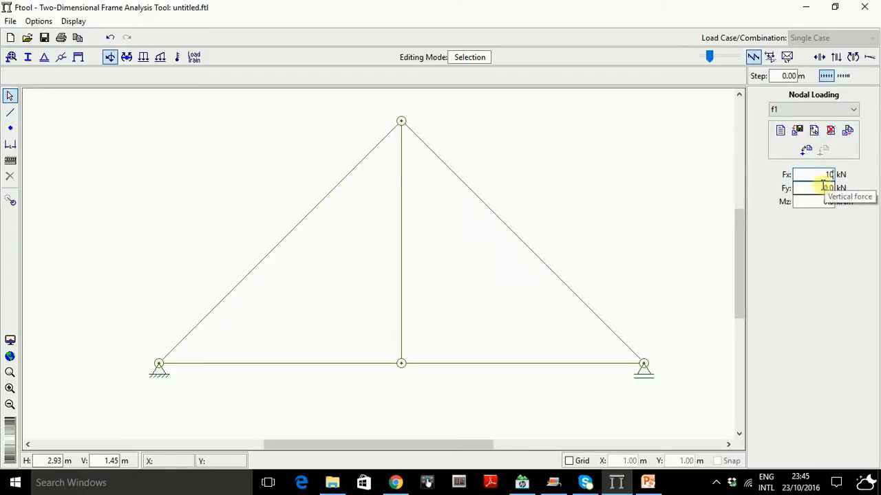
click(821, 188)
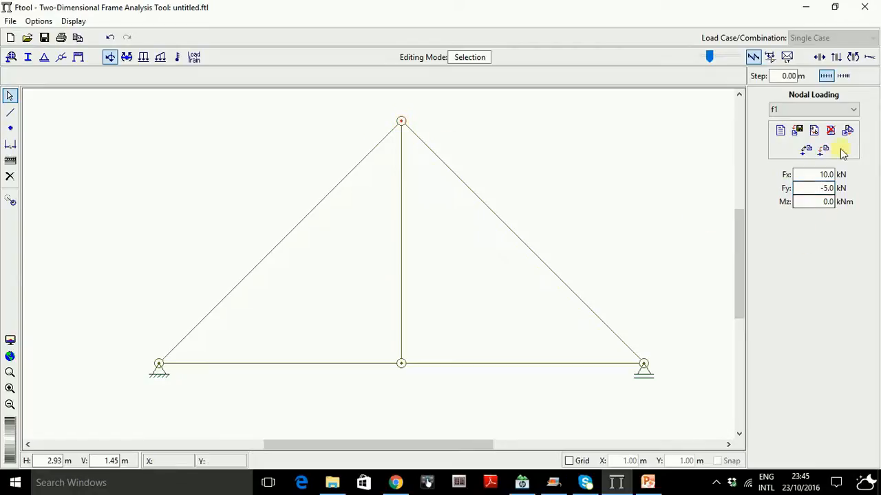
click(824, 151)
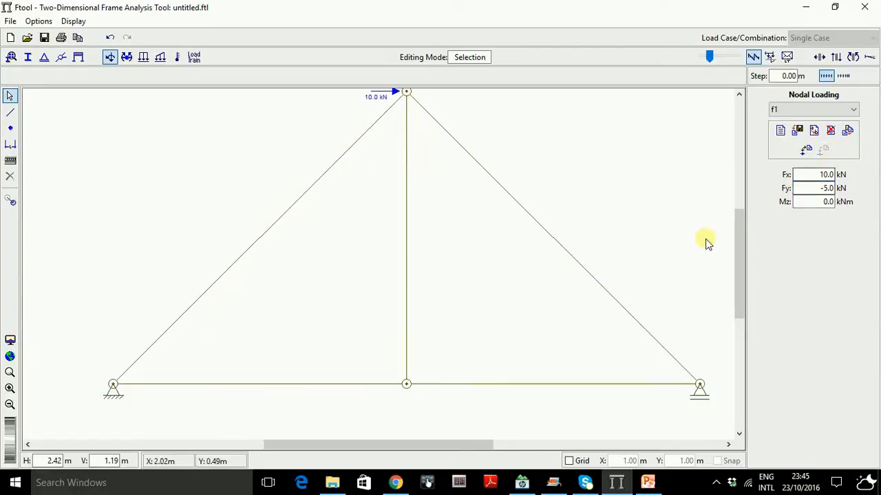
scroll(742, 252, up, 2)
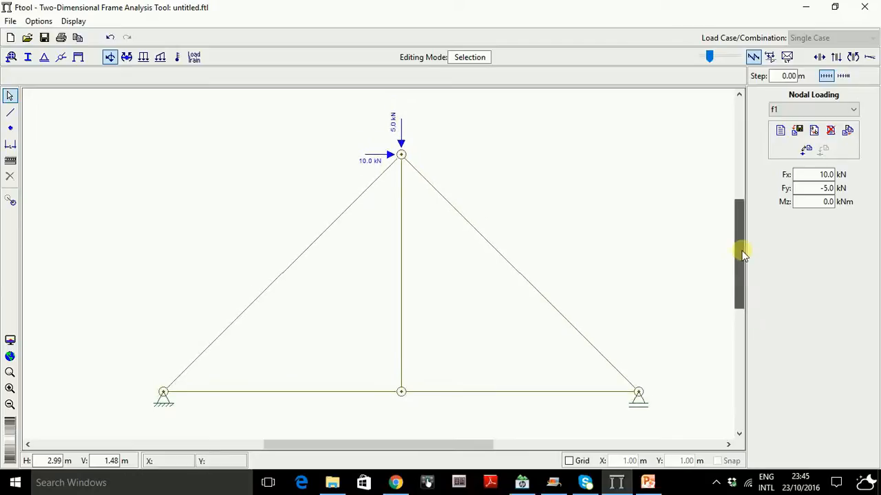
Step: Change the text display size to Large
click(36, 22)
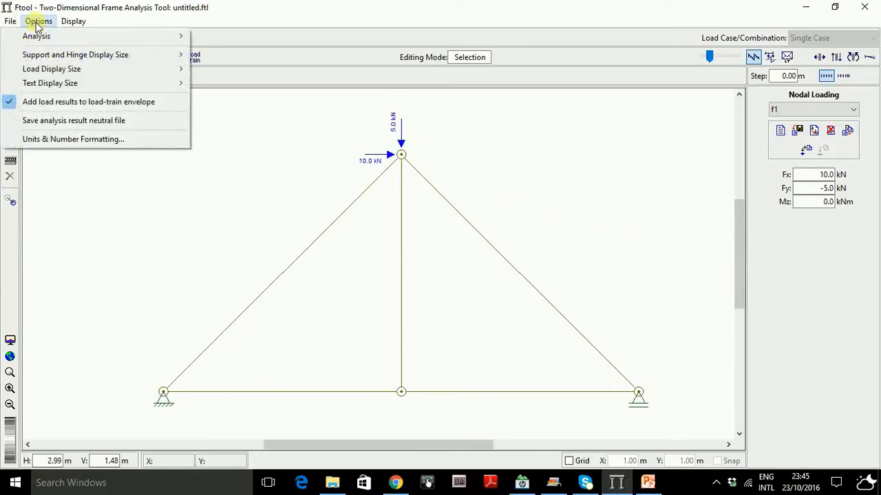
mouse_move(155, 83)
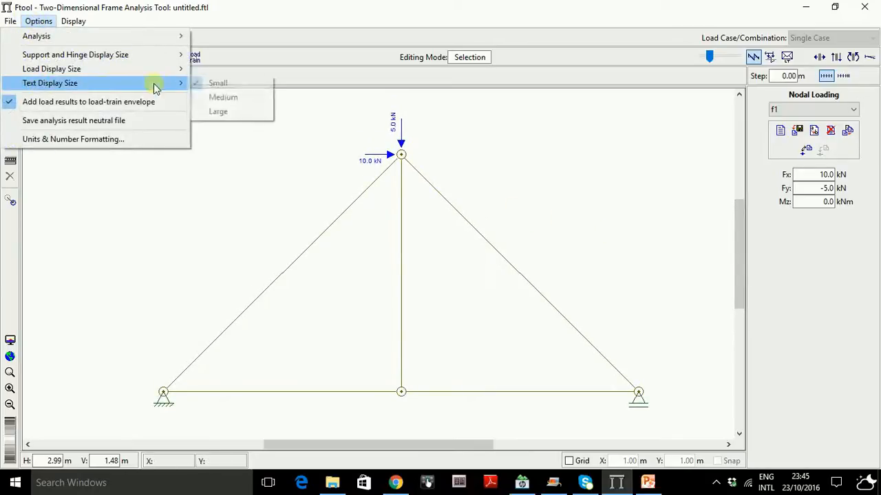
click(242, 119)
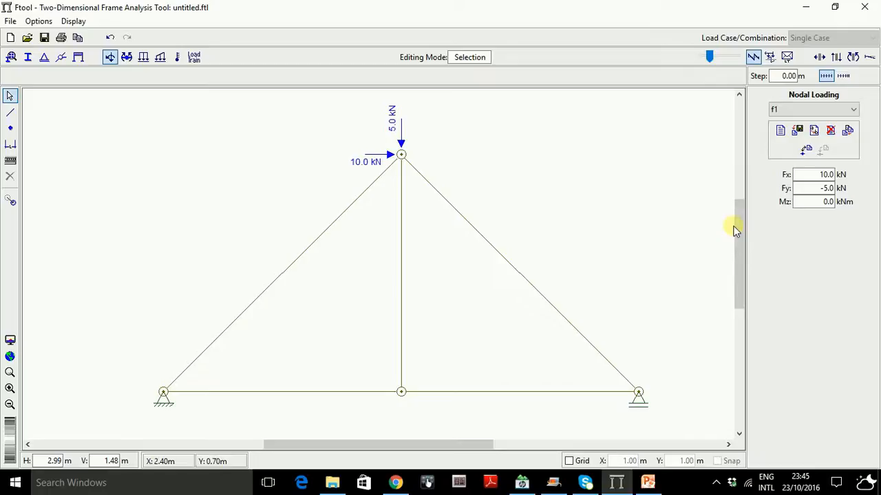
Step: Create a second nodal load labelled f2
double_click(832, 200)
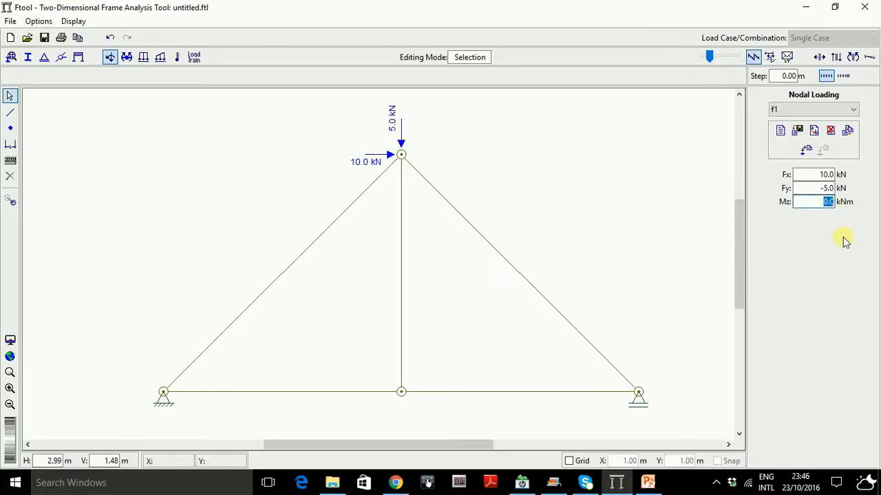
click(782, 132)
click(780, 134)
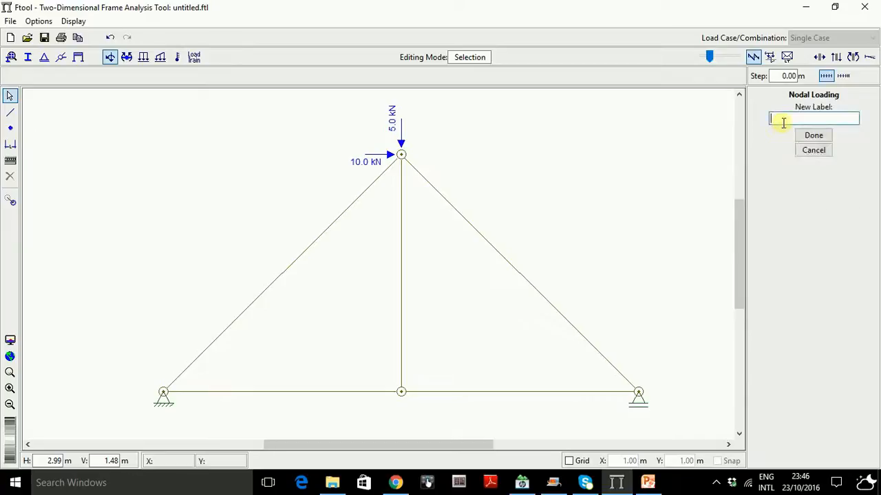
text(f2)
key(Return)
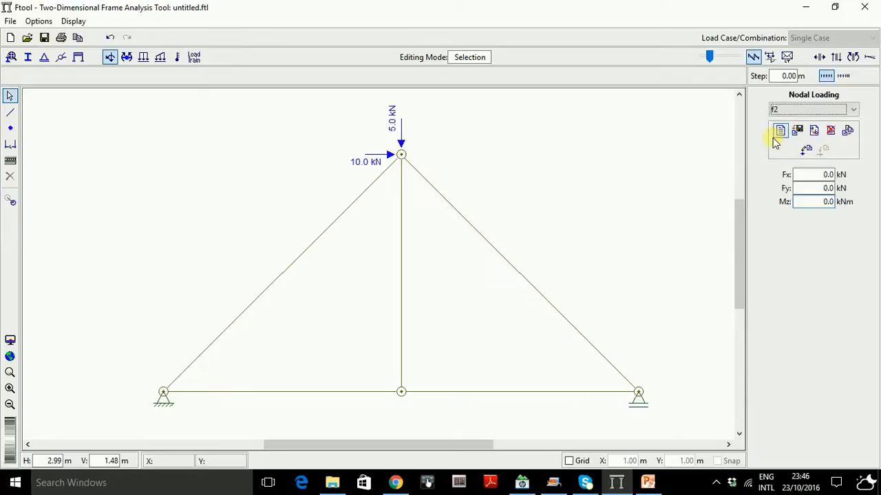
Step: Set load f2 to Fy -10.0 kN and apply it to the middle base node
click(401, 391)
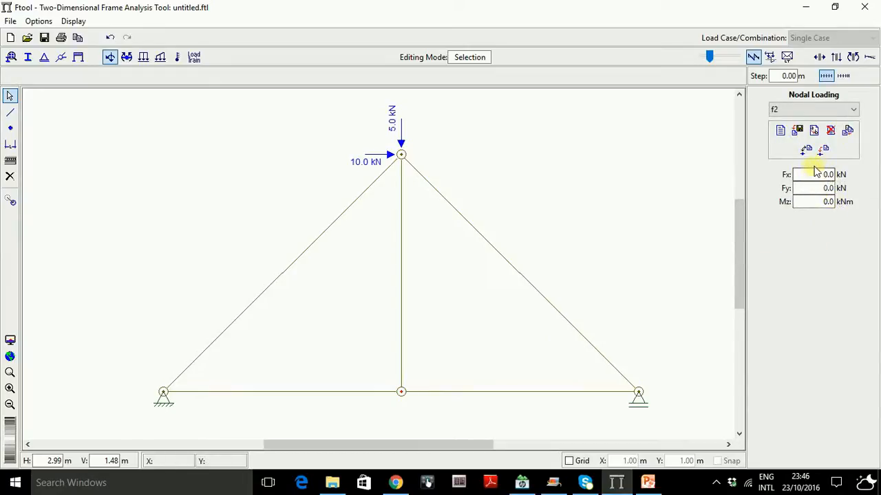
click(825, 188)
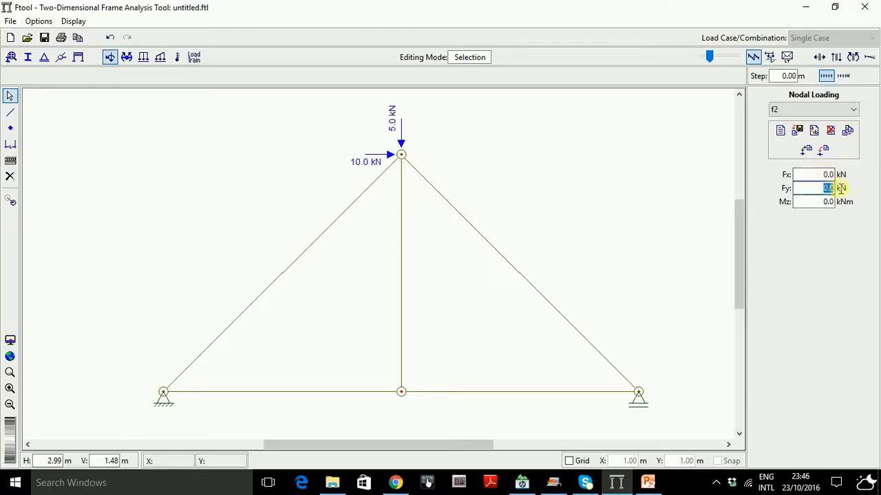
text(-10)
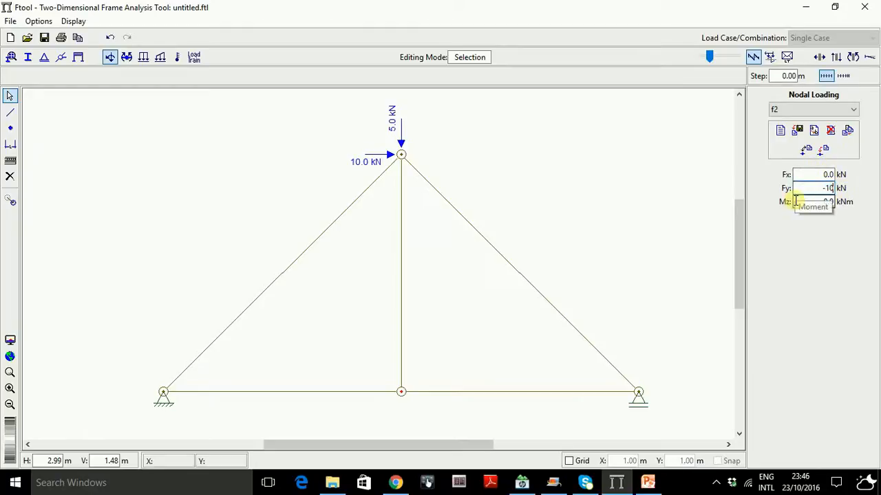
text(.0)
click(823, 149)
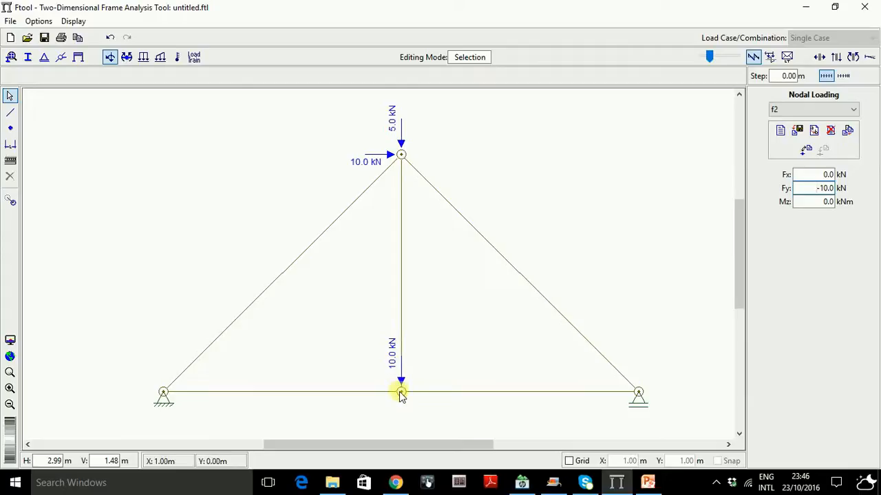
Step: Save the model in the Temp folder under the file name trelica1
click(11, 21)
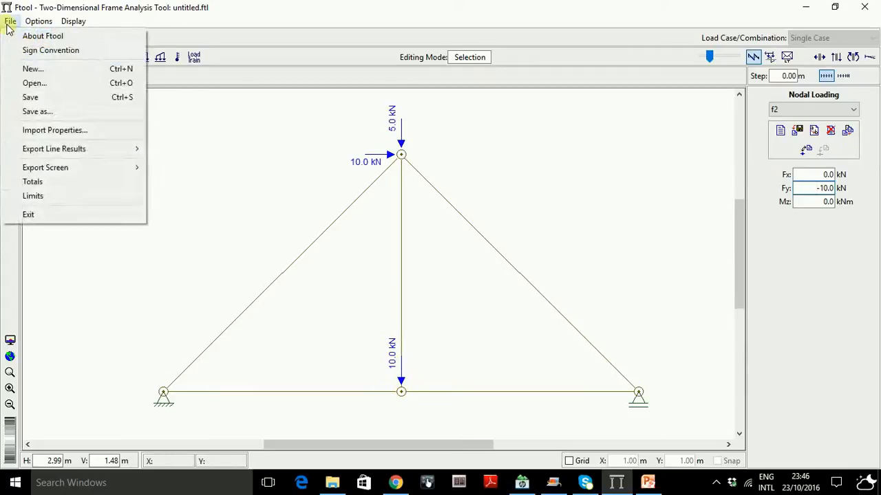
click(47, 112)
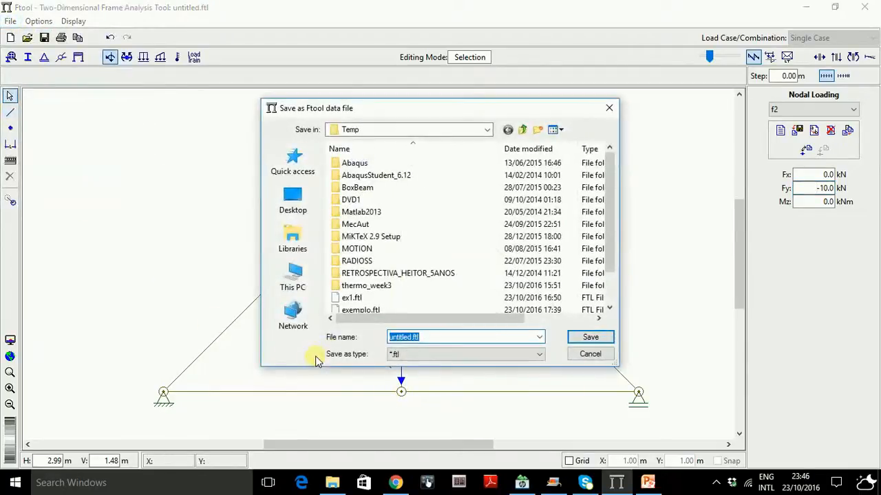
text(trel)
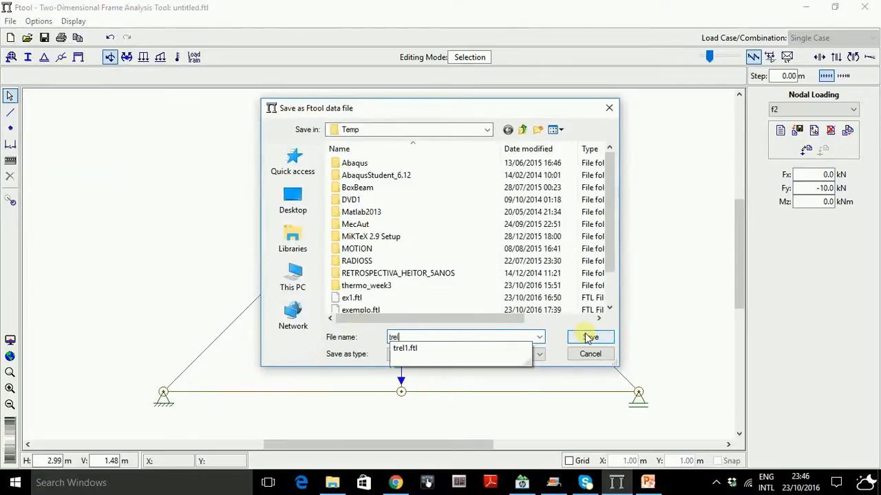
text(ica1)
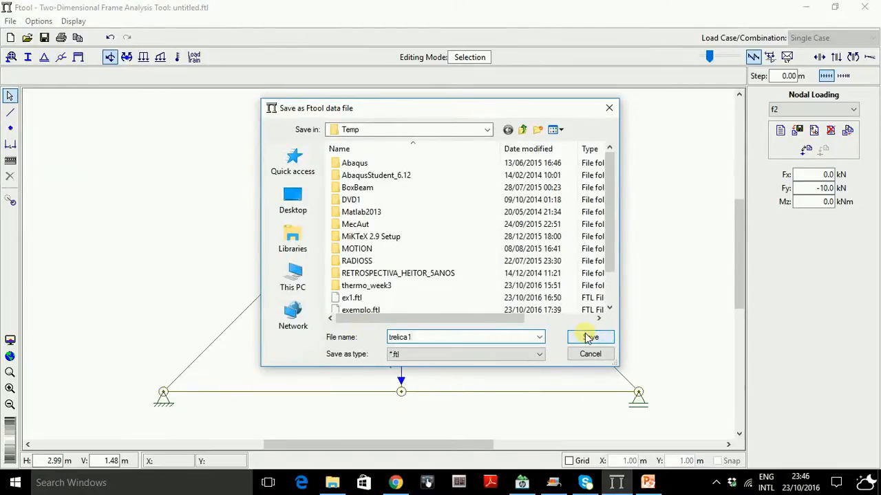
click(590, 338)
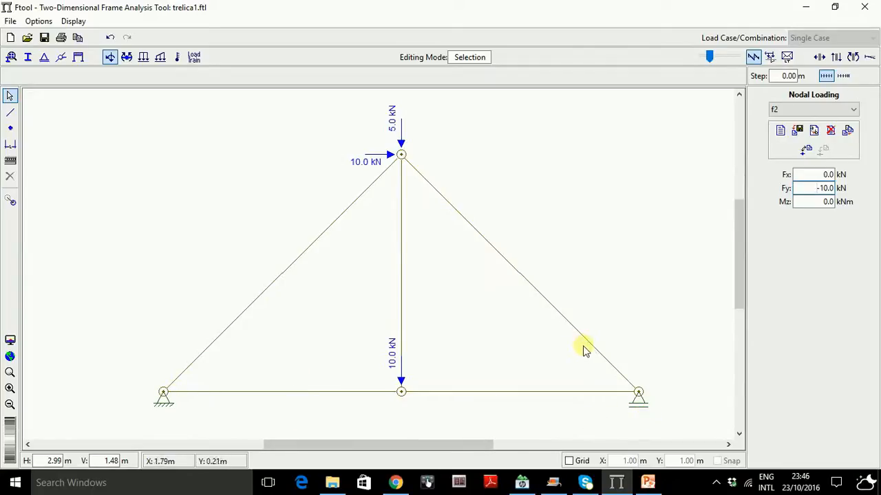
Step: Create a new Generic Isotropic material labelled mat1
click(11, 58)
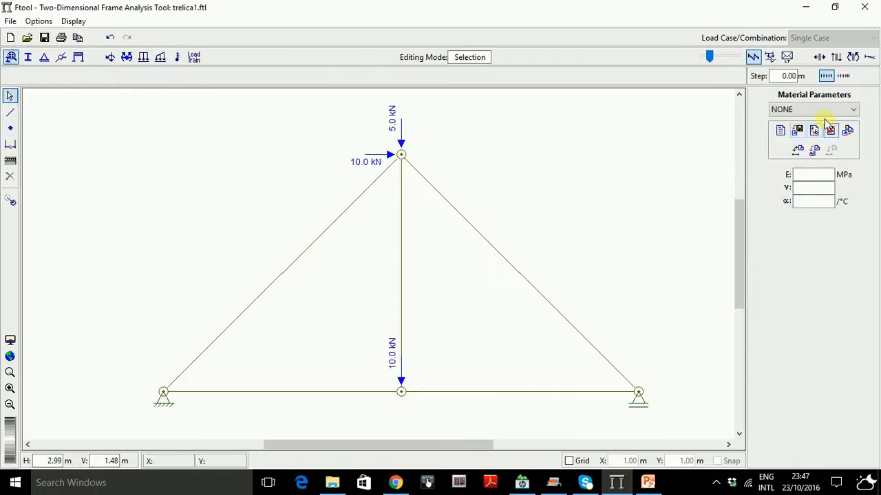
click(783, 110)
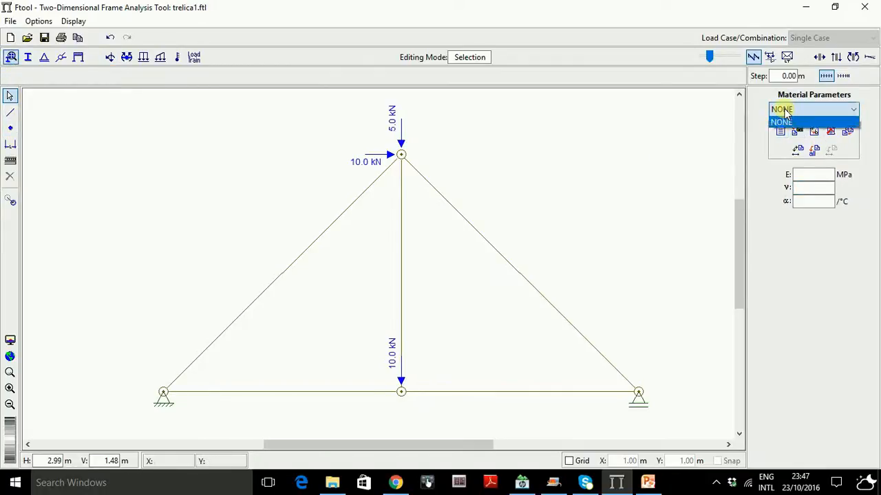
click(783, 110)
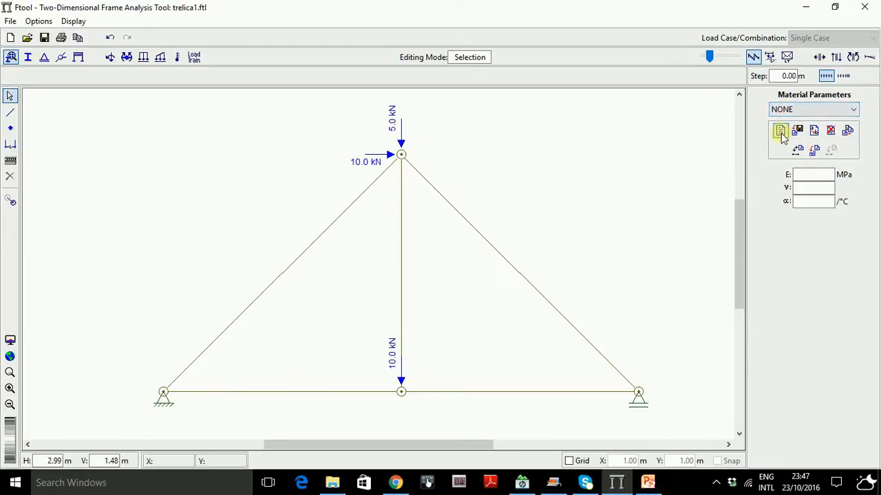
click(780, 132)
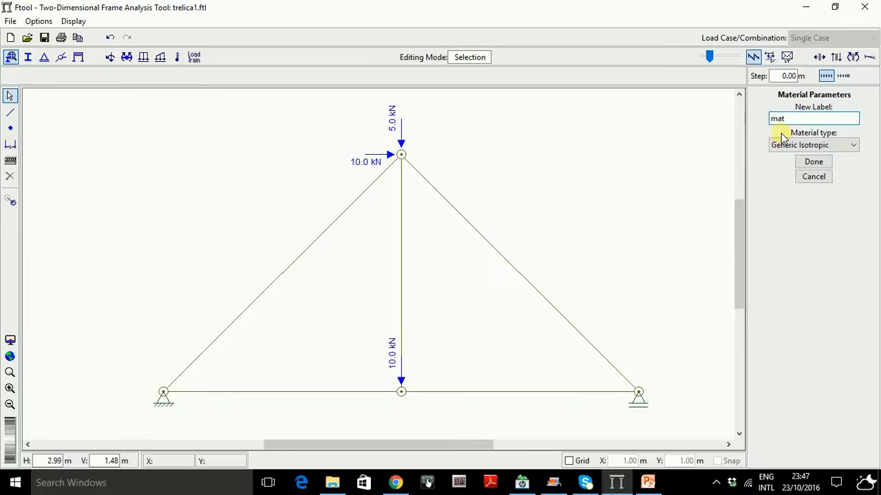
key(Return)
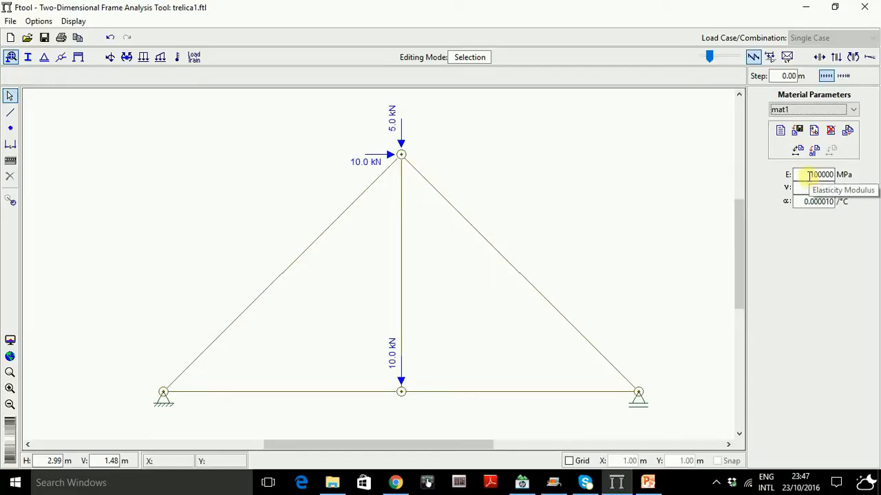
Step: Set mat1's elasticity modulus to 70000 MPa and thermal expansion coefficient to 0.000005 /°C, and apply the material to all members
drag(805, 175, 858, 174)
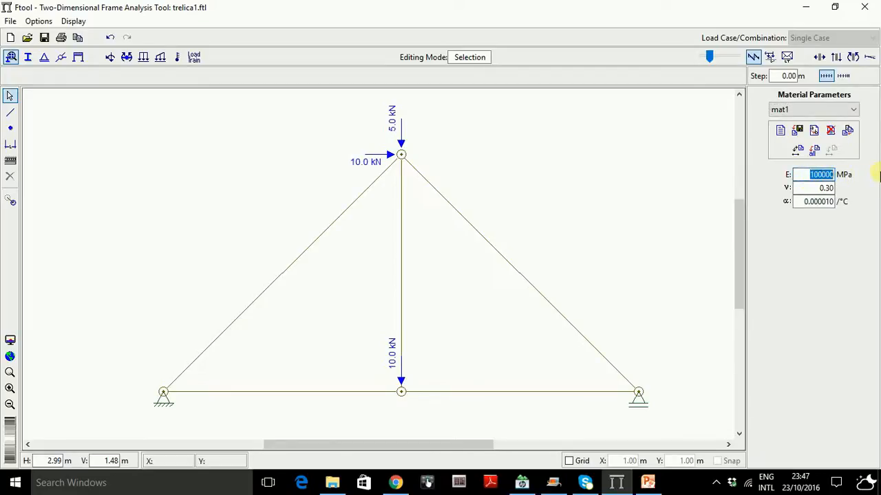
text(7)
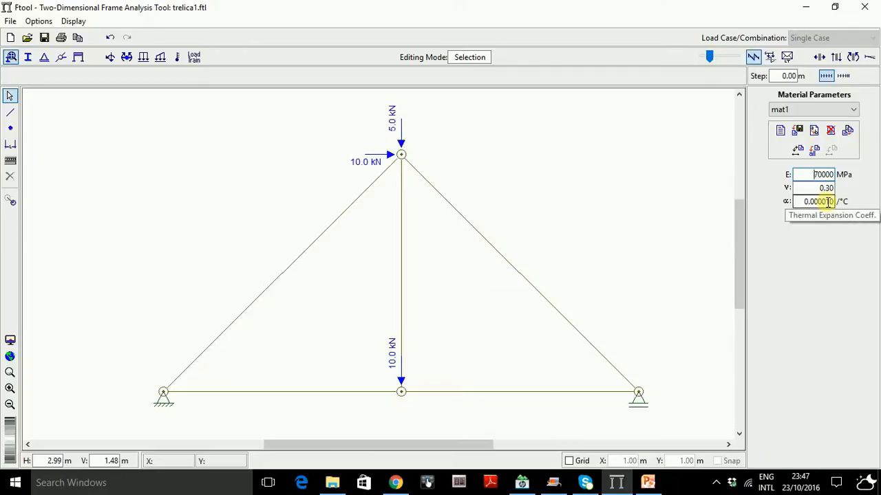
drag(825, 201, 837, 201)
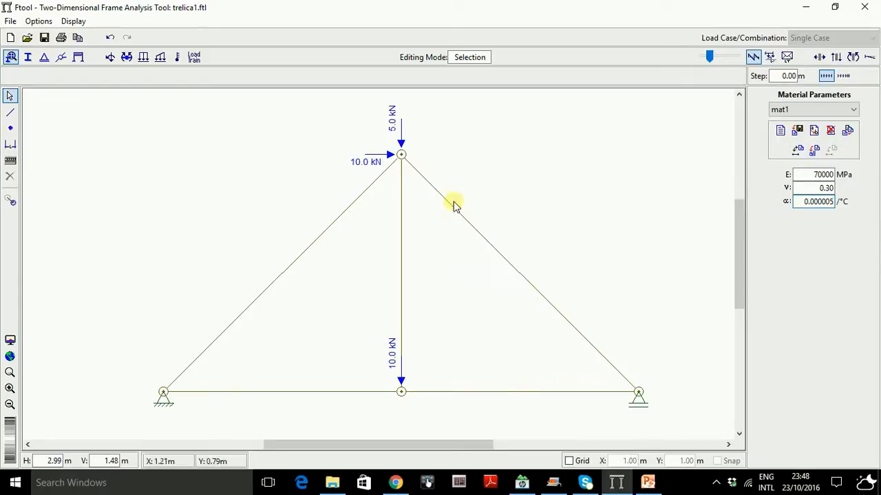
click(816, 153)
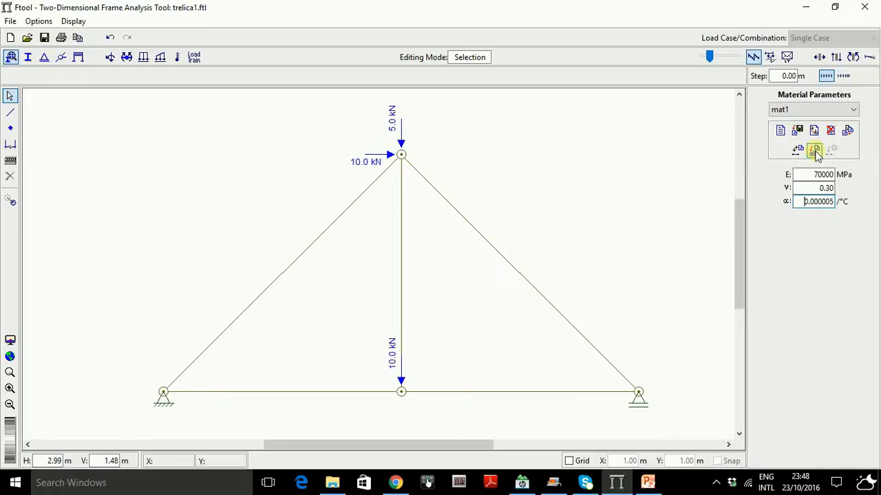
Step: Create a new section labelled s1 using the parametrized Ring shape
click(28, 58)
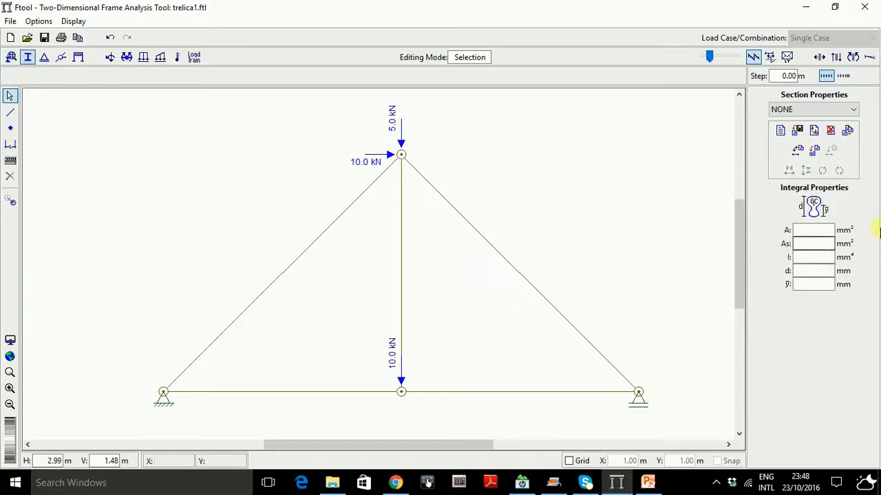
click(784, 109)
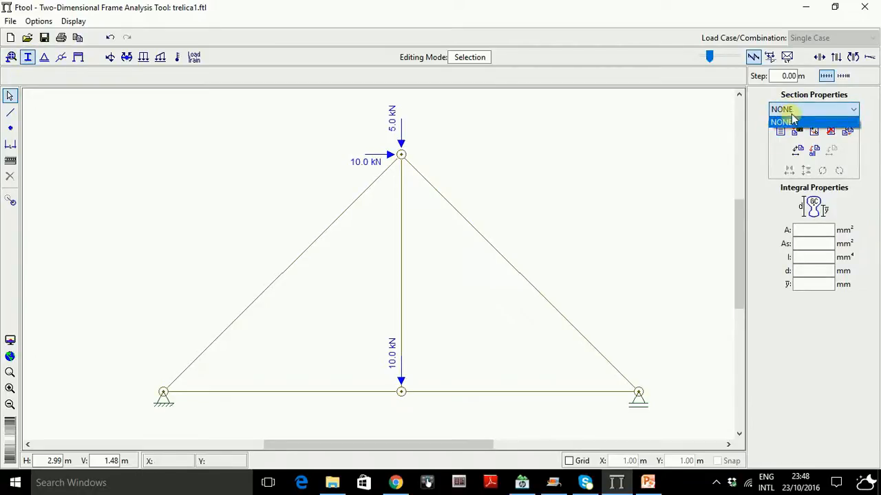
click(787, 121)
click(781, 132)
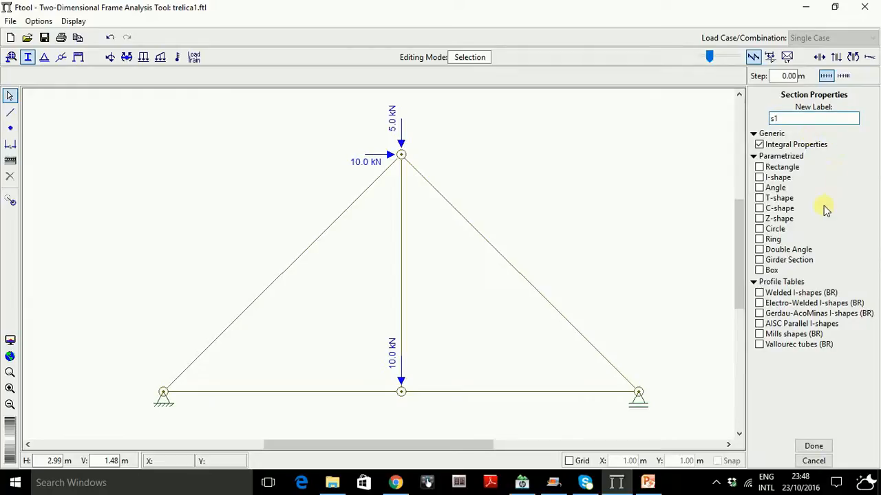
click(761, 240)
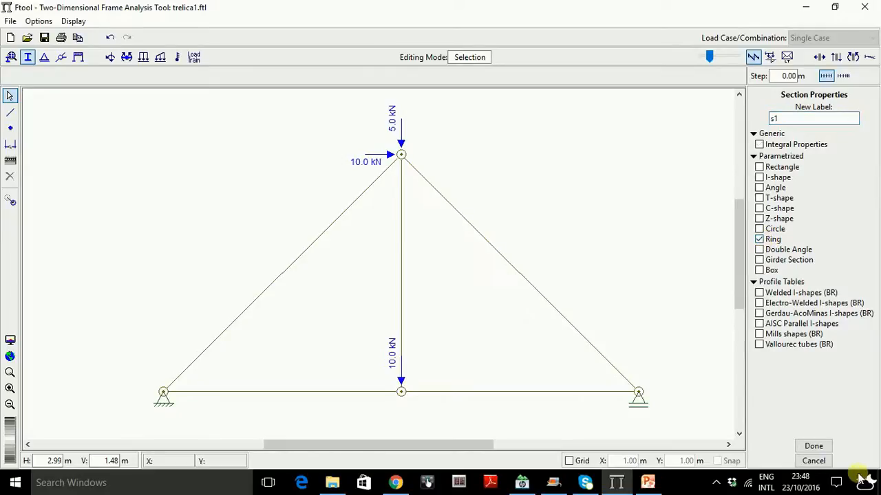
click(824, 447)
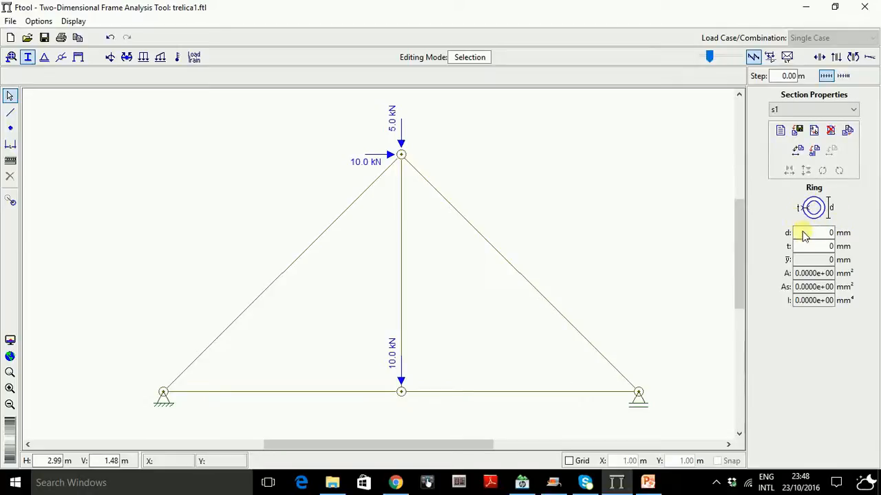
Step: Set the ring section's diameter d to 25 mm and thickness t to 5 mm, and review its area, shear area and moment of inertia
double_click(832, 232)
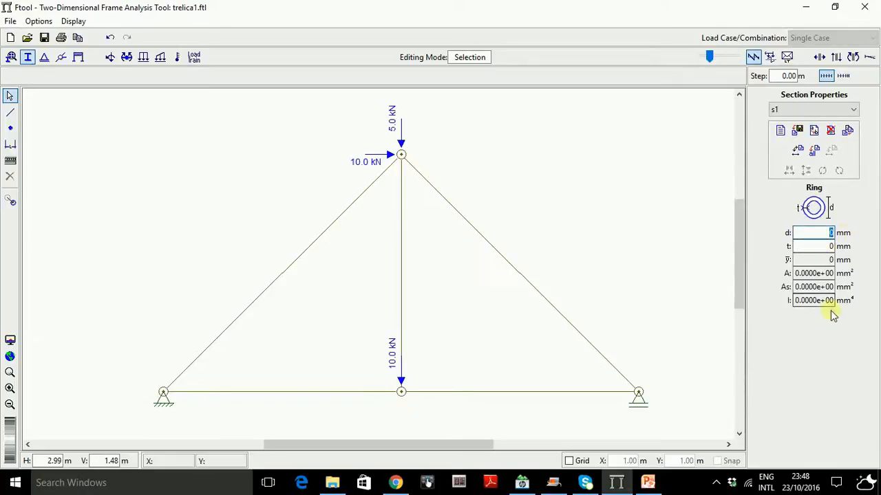
text(25)
double_click(831, 246)
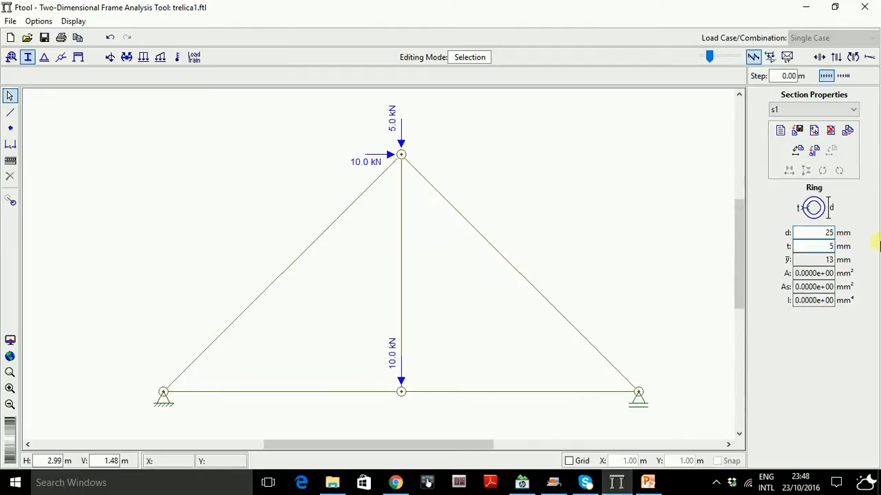
key(Return)
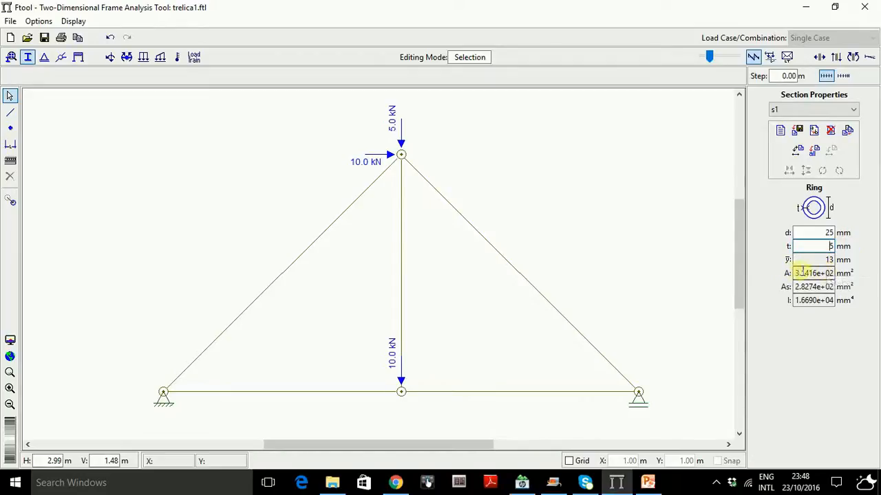
drag(793, 273, 844, 273)
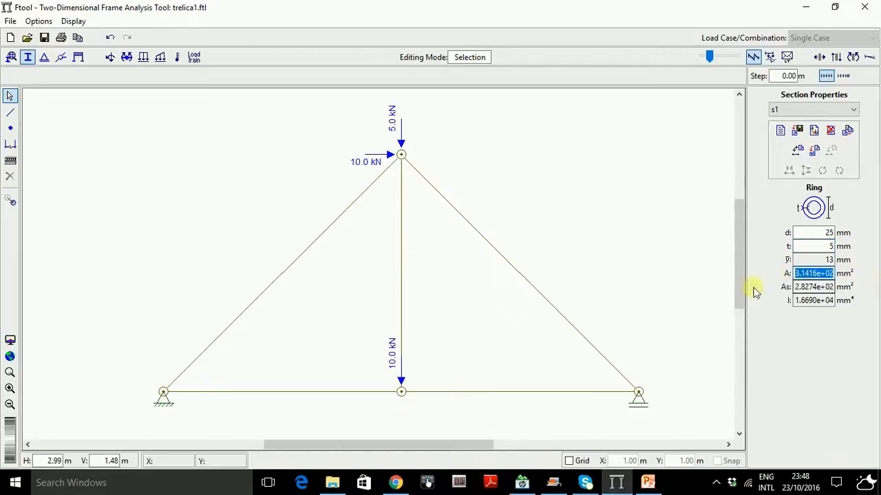
drag(795, 286, 835, 288)
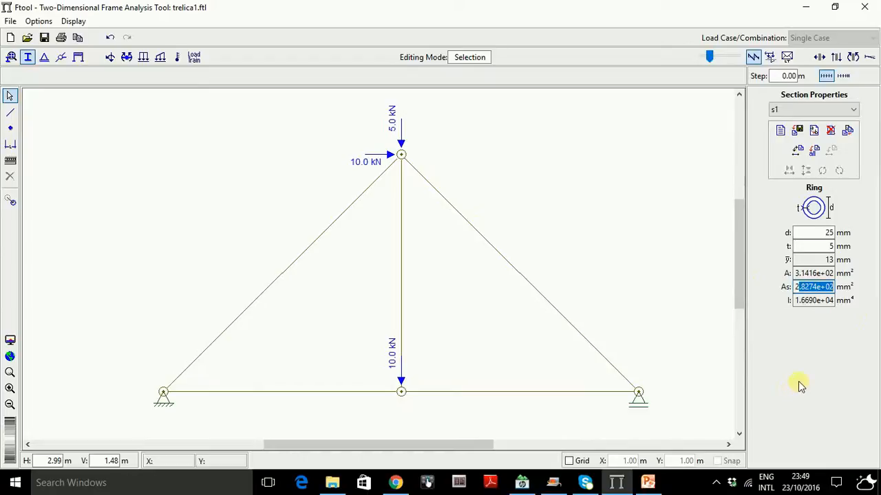
drag(796, 301, 840, 300)
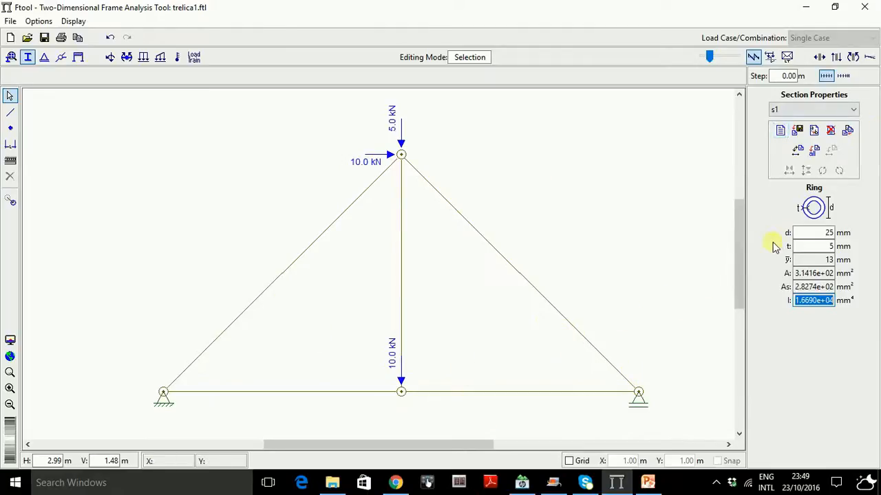
Step: Display the truss's deformed configuration and review the support reactions
click(871, 59)
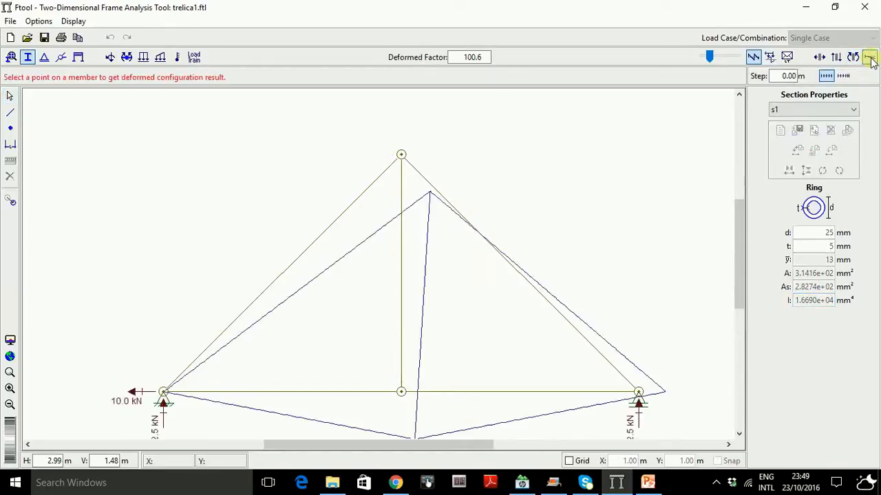
mouse_move(740, 205)
mouse_down()
mouse_move(742, 231)
mouse_move(742, 221)
mouse_up()
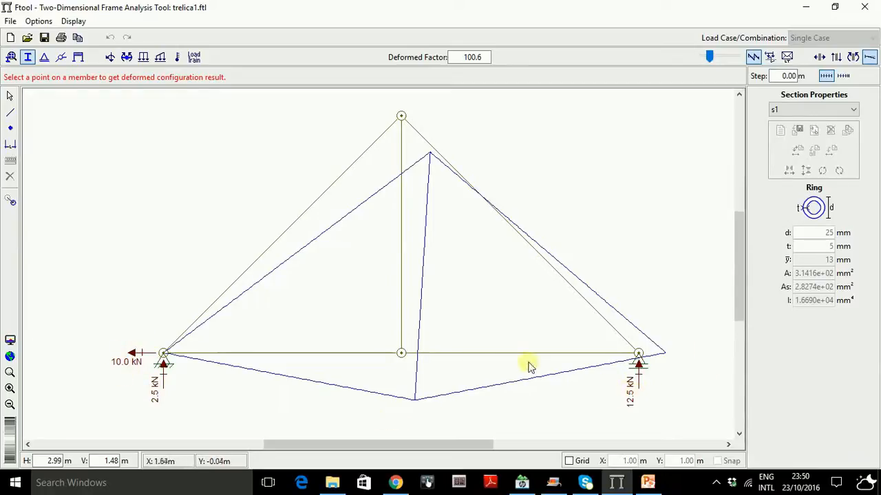
click(72, 21)
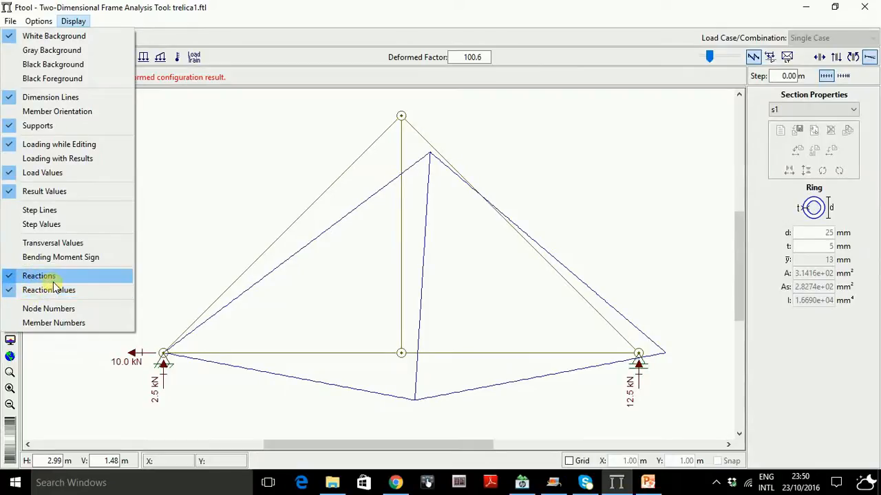
click(231, 408)
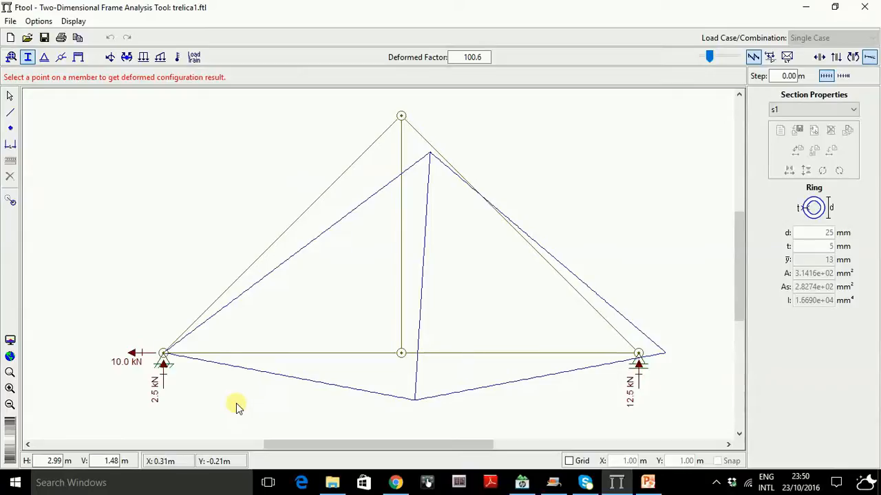
Step: Query the nodal displacement results at the roller support, the apex node and the middle base node
click(639, 354)
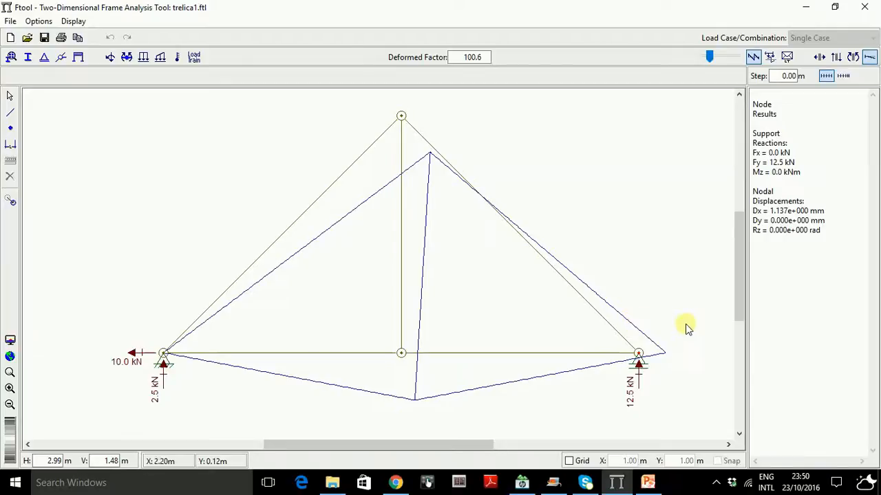
click(401, 114)
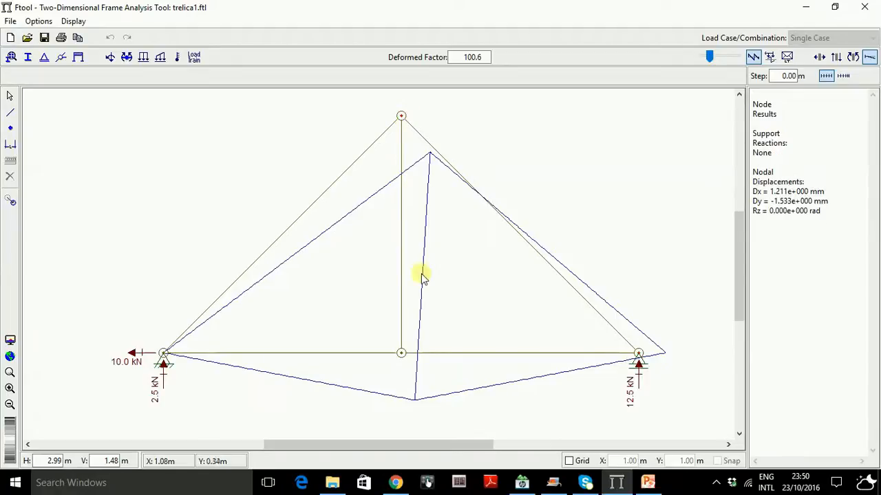
click(402, 354)
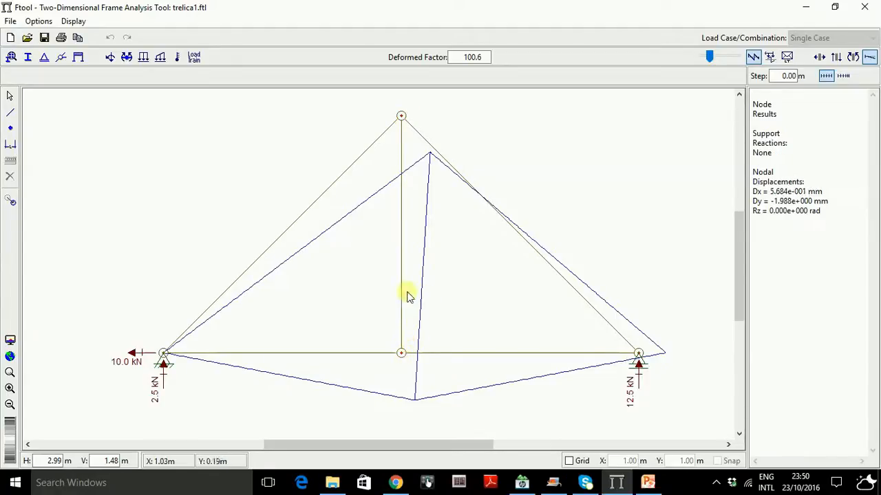
click(401, 116)
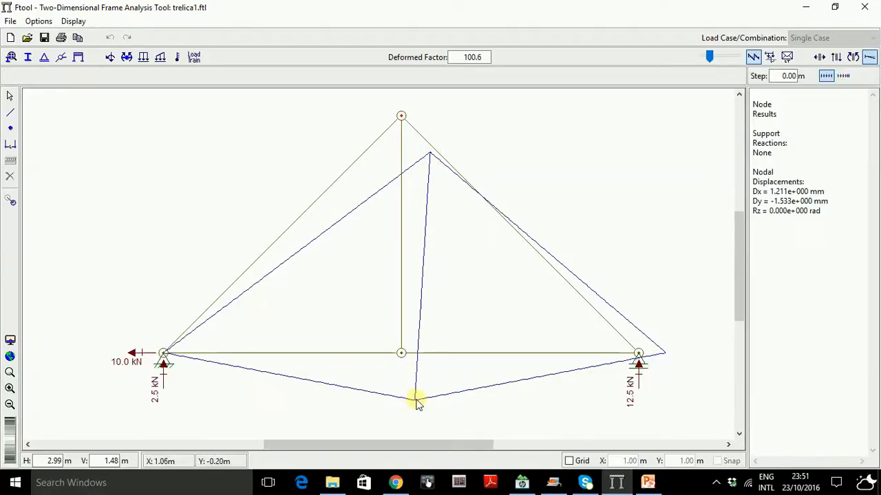
Step: Examine the truss's bending moment, shear force and axial force diagrams
click(853, 58)
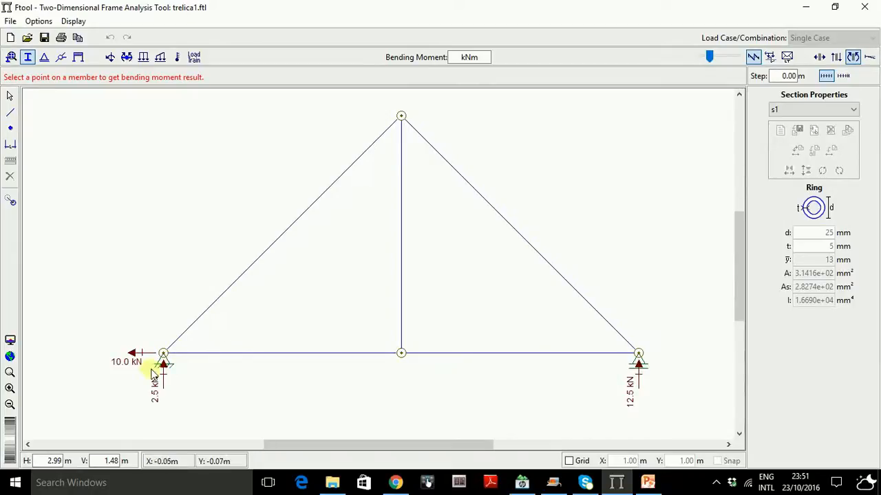
click(836, 58)
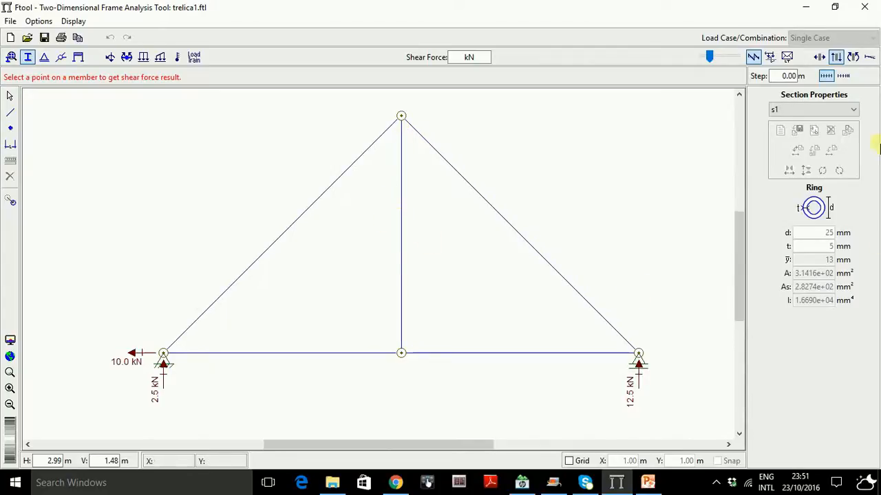
click(819, 57)
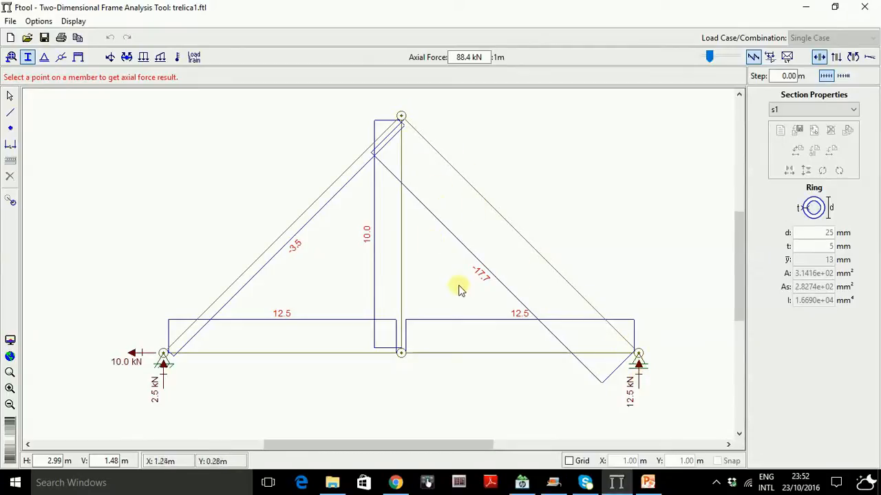
click(478, 278)
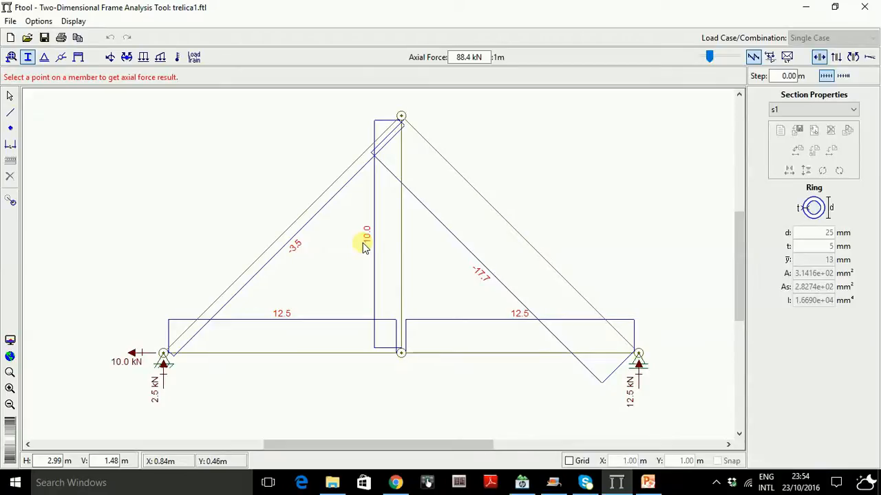
Step: Remove the hinges from all members at the two supports, the apex node and the middle base node
key(Escape)
scroll(663, 276, up, 1)
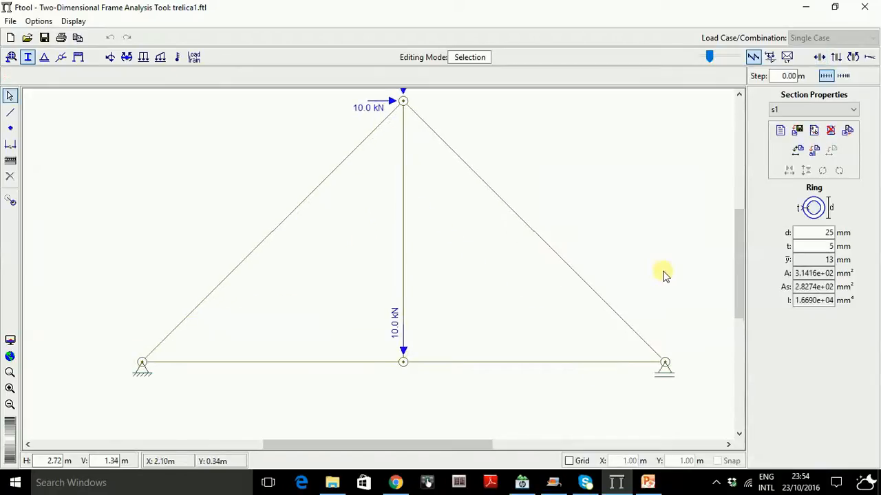
scroll(663, 276, down, 1)
mouse_move(738, 253)
mouse_down()
mouse_move(737, 235)
mouse_move(740, 245)
mouse_up()
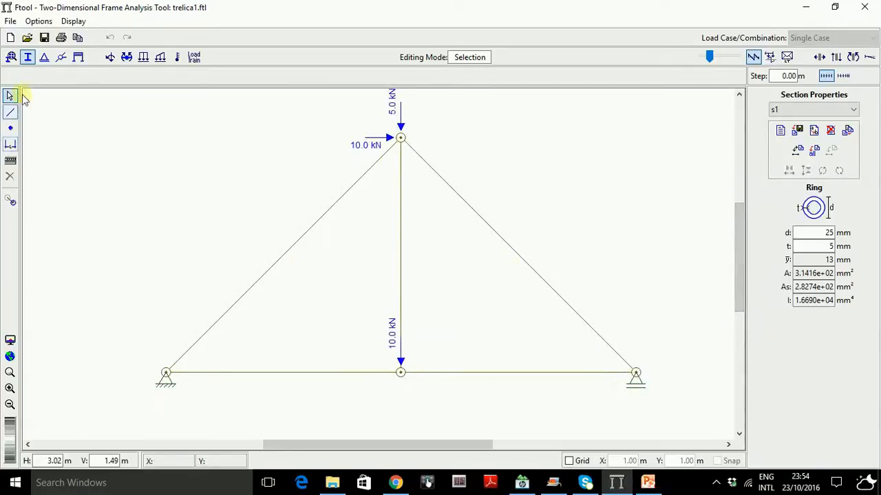
click(61, 57)
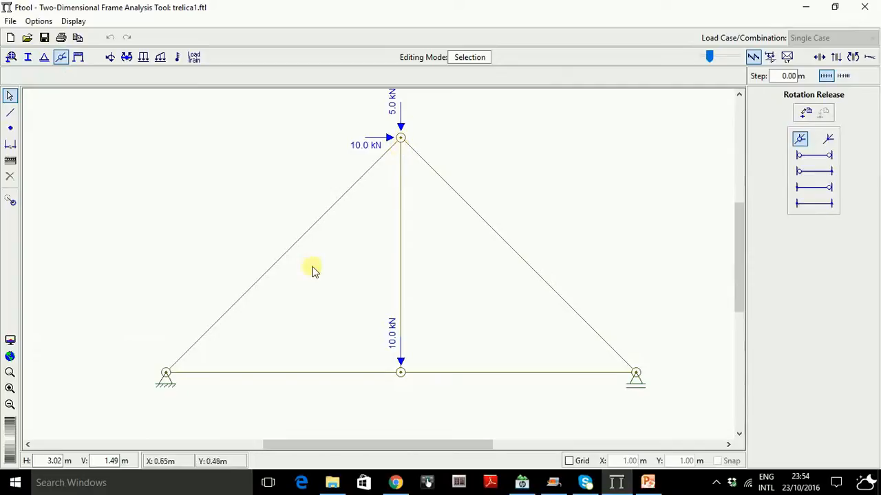
click(166, 371)
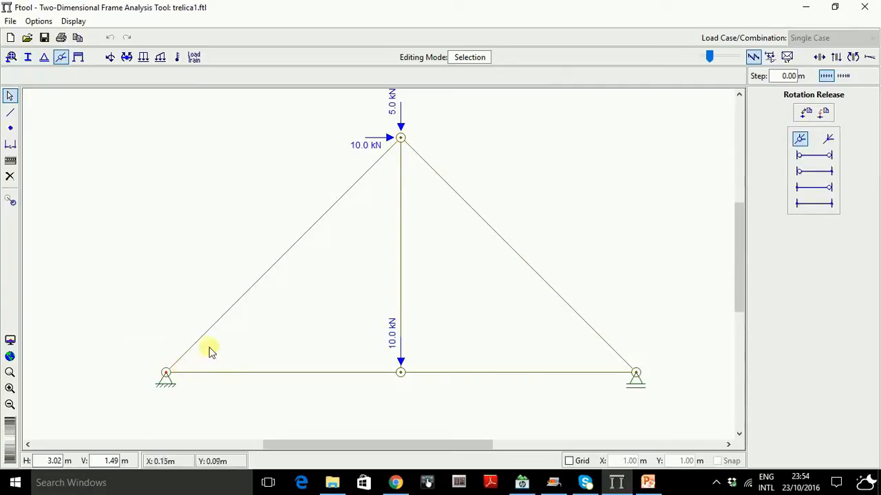
click(401, 139)
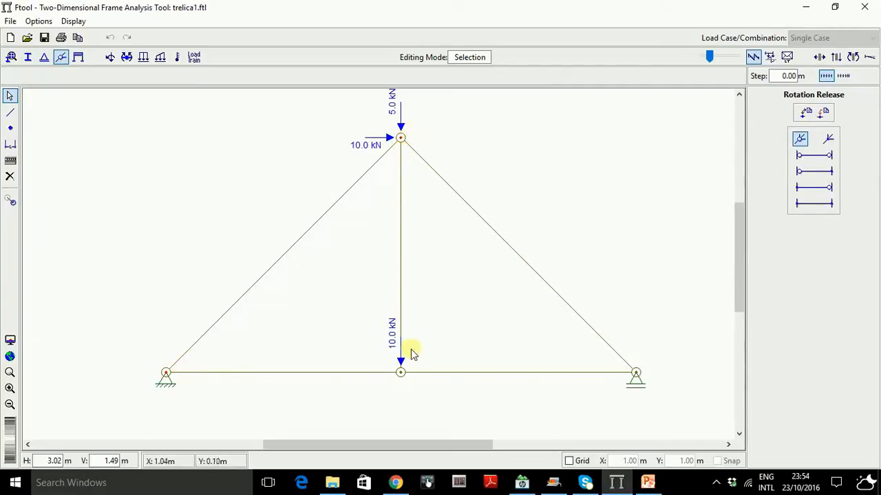
click(399, 371)
click(651, 373)
click(828, 140)
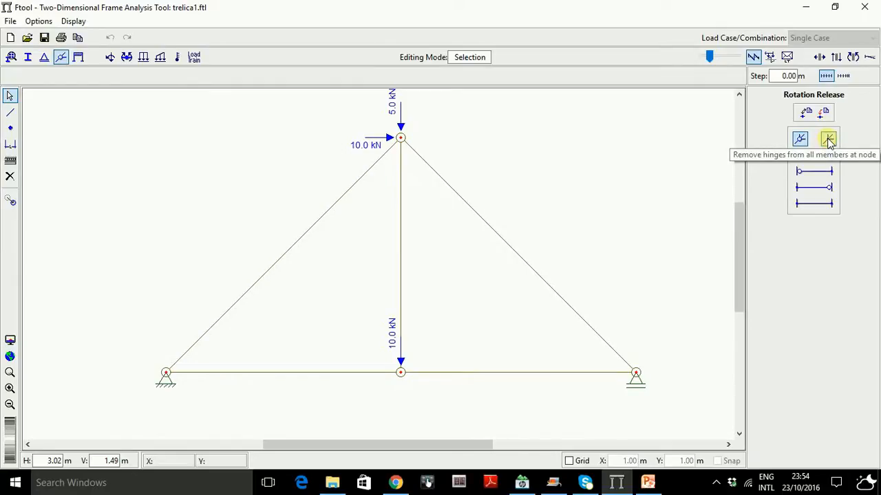
click(830, 142)
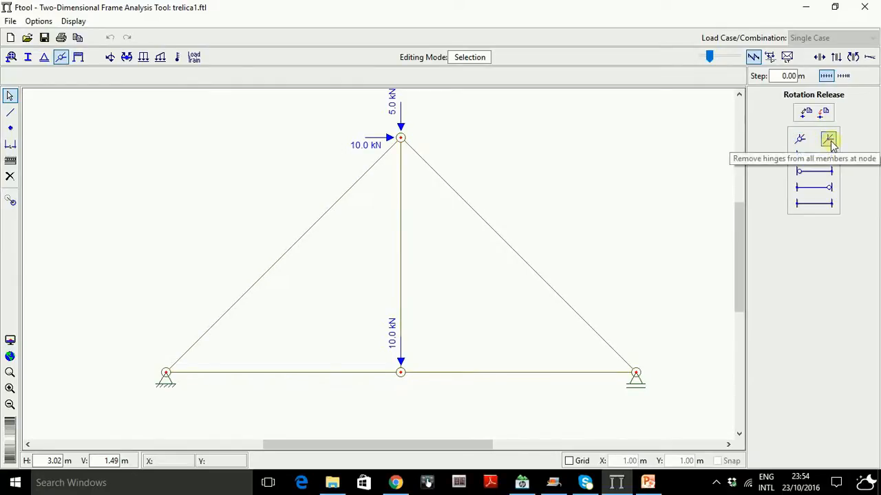
click(824, 114)
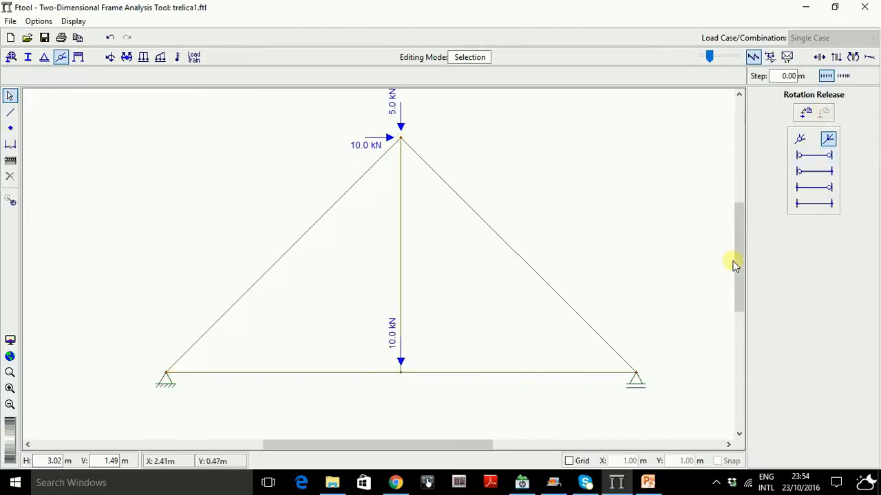
Step: Examine the deformed configuration and the bending moment diagram of the structure with rigid joints
drag(732, 255, 738, 257)
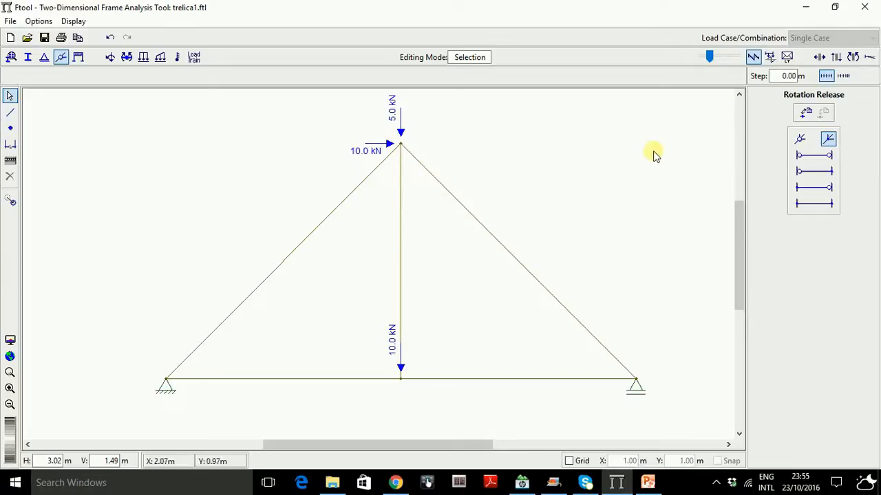
click(869, 59)
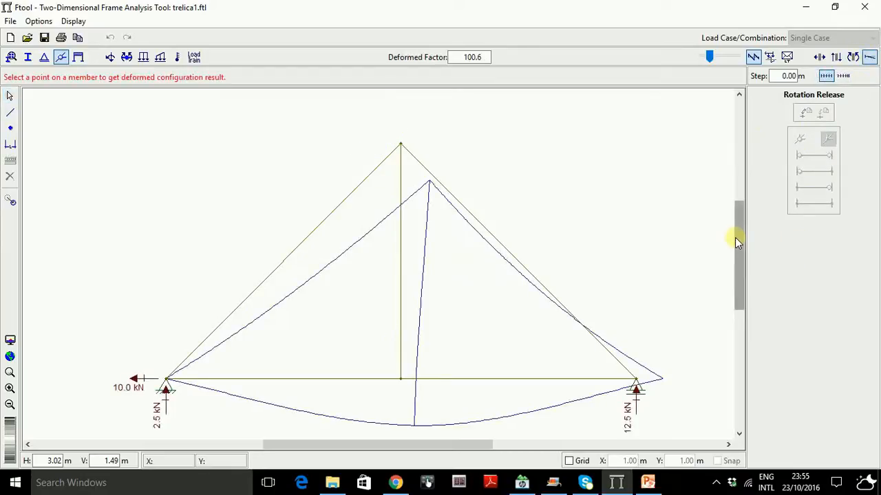
drag(736, 241, 739, 252)
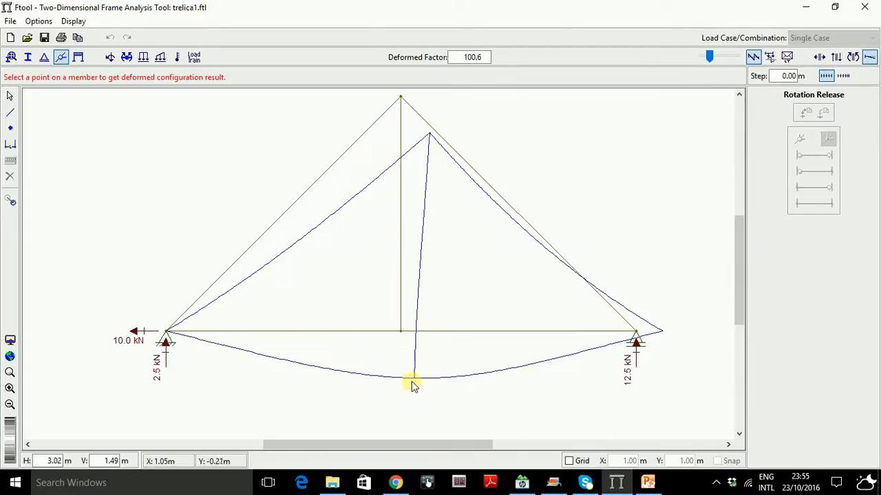
click(852, 58)
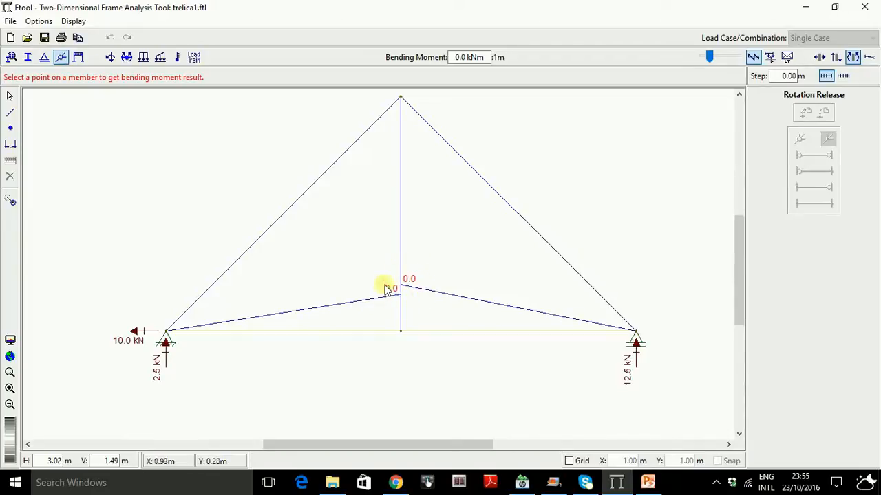
Step: Set the number formatting to x.xxxx for moments and x.xxx for forces
click(48, 24)
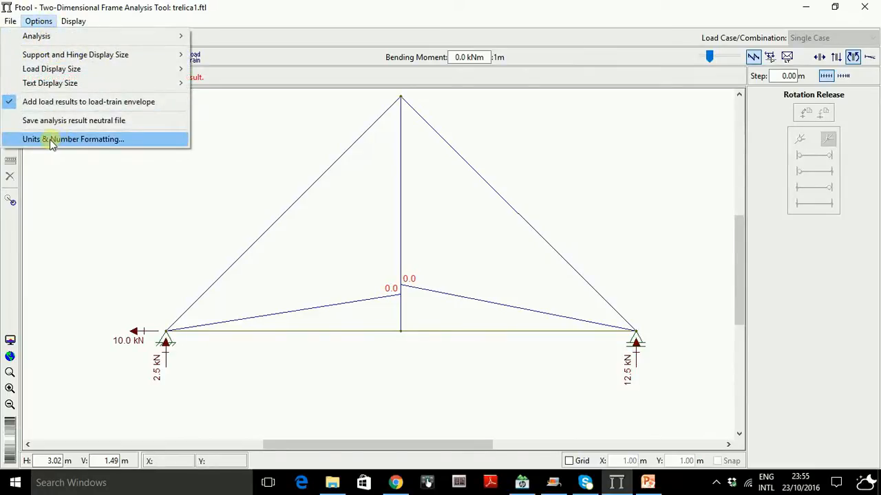
click(85, 140)
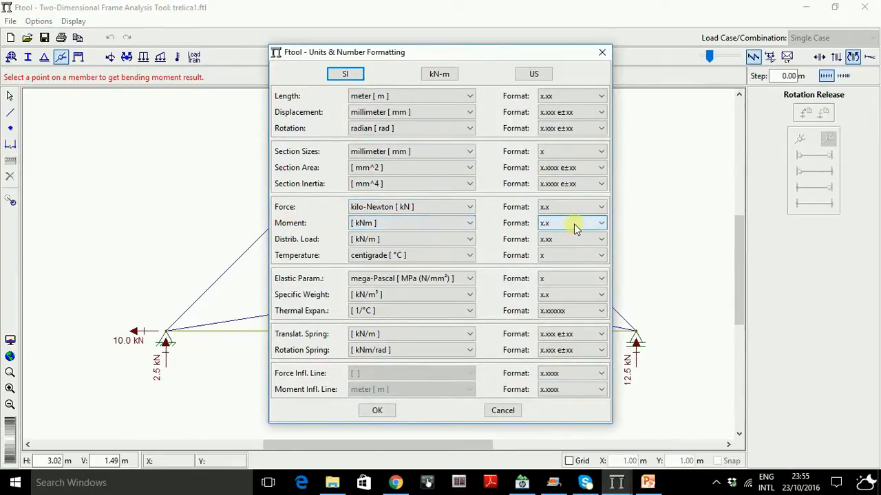
click(600, 223)
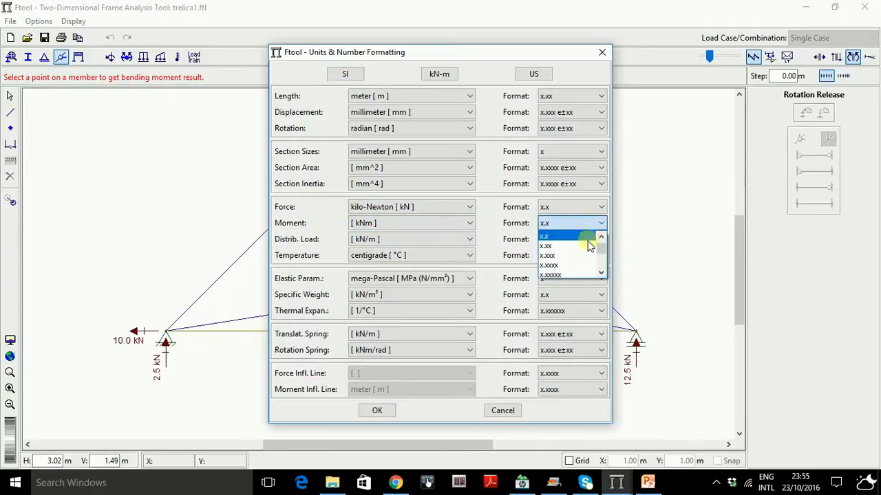
click(560, 265)
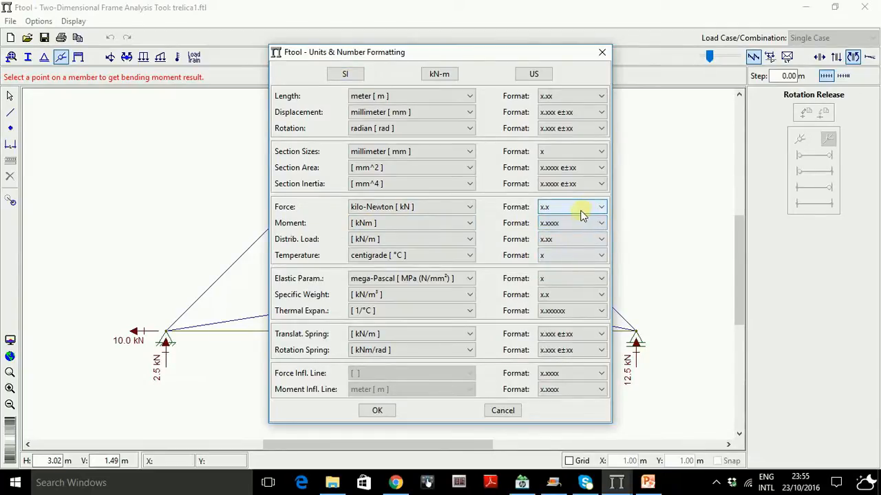
click(580, 210)
click(554, 240)
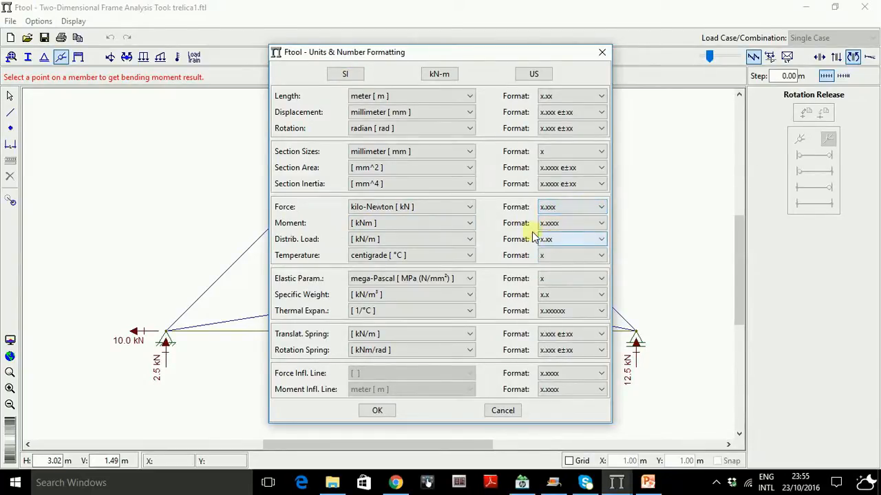
click(596, 296)
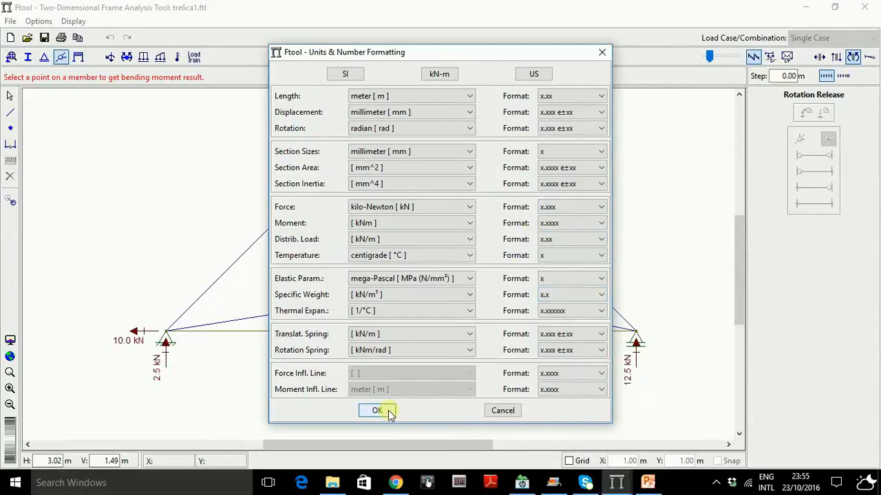
click(377, 410)
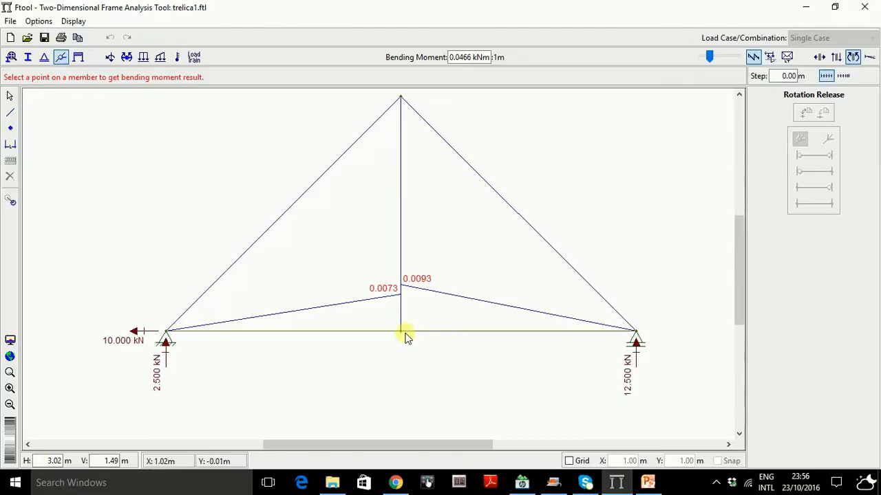
Step: Review the bending moment diagram with the added decimals and display the axial force diagram
mouse_move(743, 281)
mouse_down()
mouse_move(741, 269)
mouse_move(743, 278)
mouse_up()
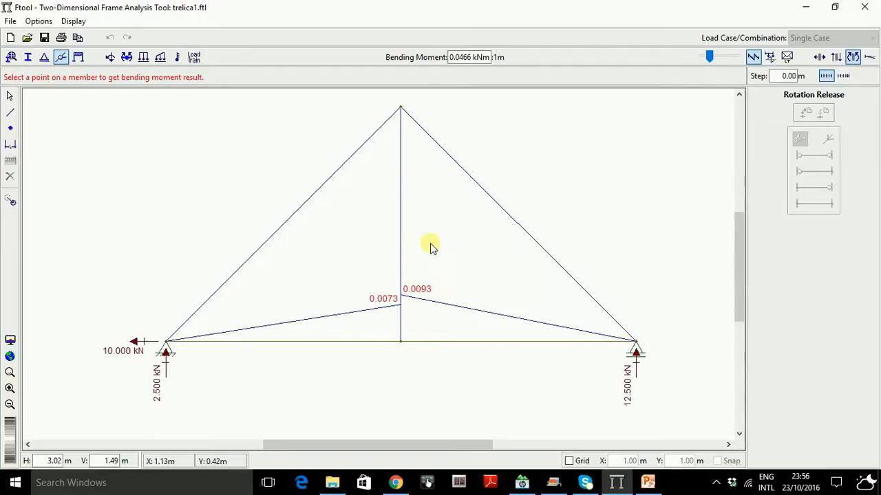
click(822, 60)
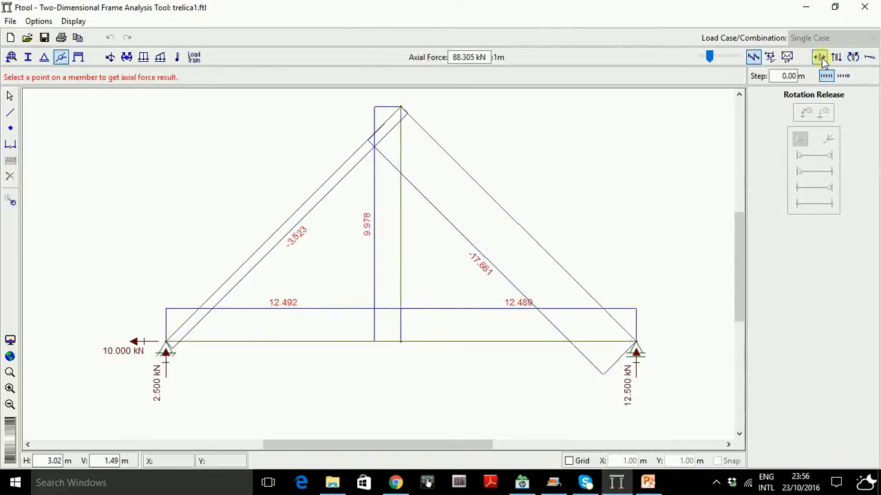